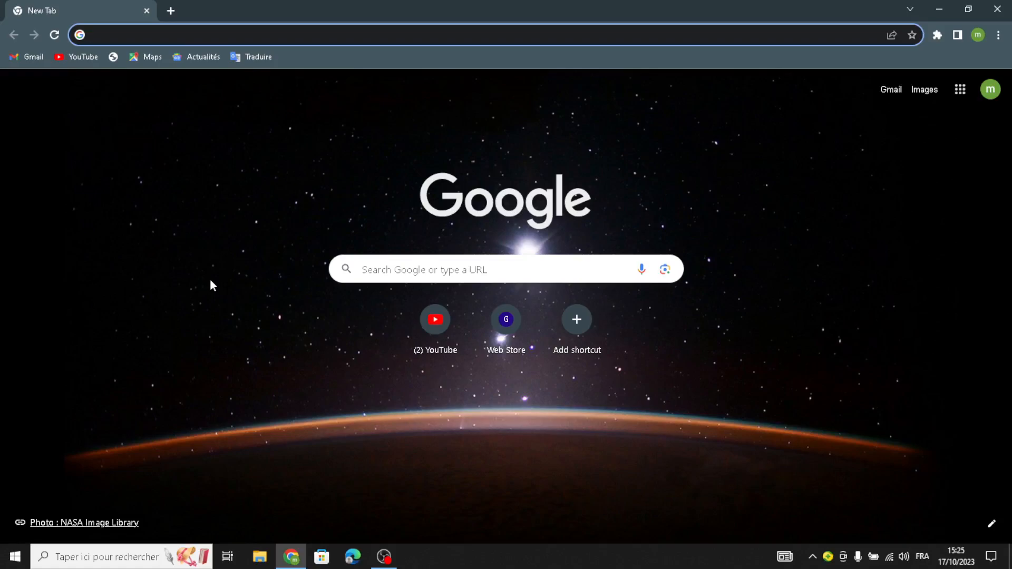
- Open the Squarespace templates page and filter all templates by the Online Store and Services types
{"action": "type", "text": "sq"}
{"action": "key", "text": "Return"}
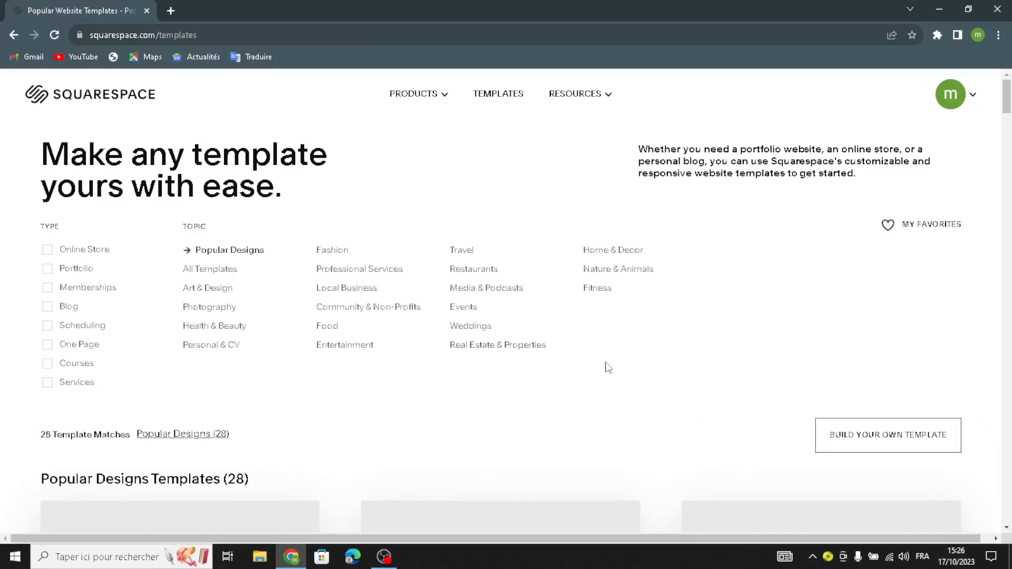
{"action": "left_click", "coordinate": [205, 272]}
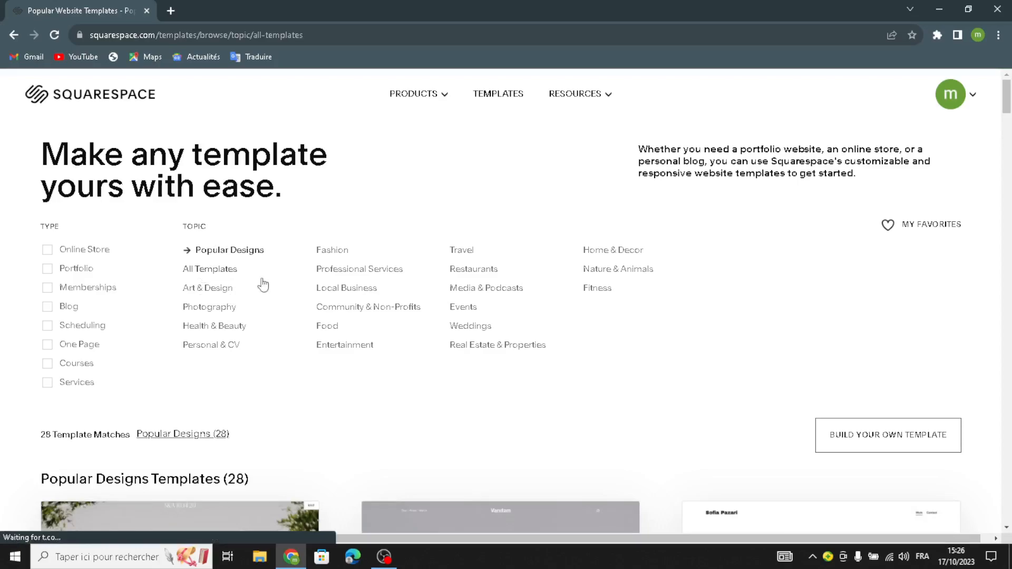
{"action": "left_click", "coordinate": [46, 252]}
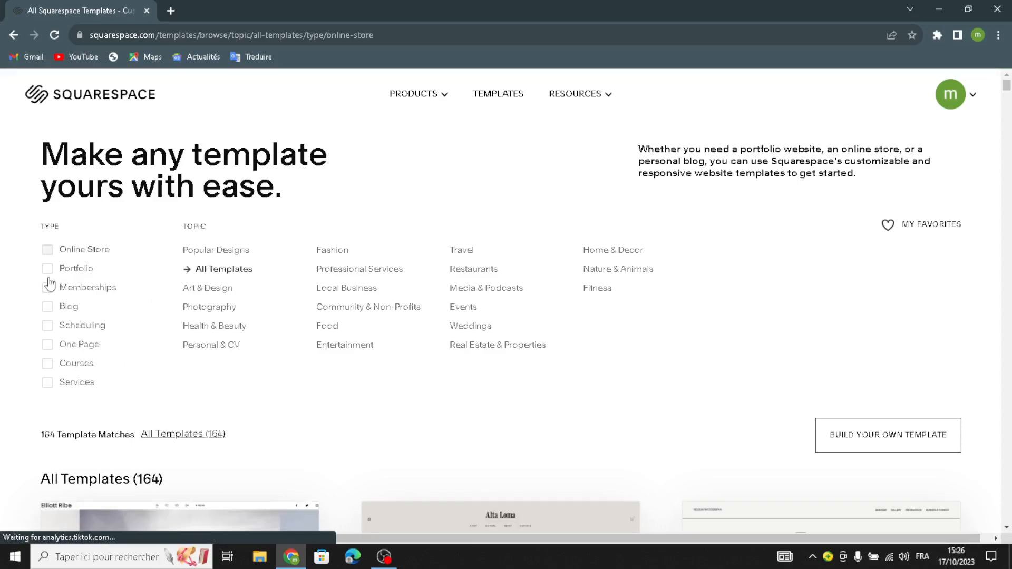
{"action": "left_click", "coordinate": [45, 391]}
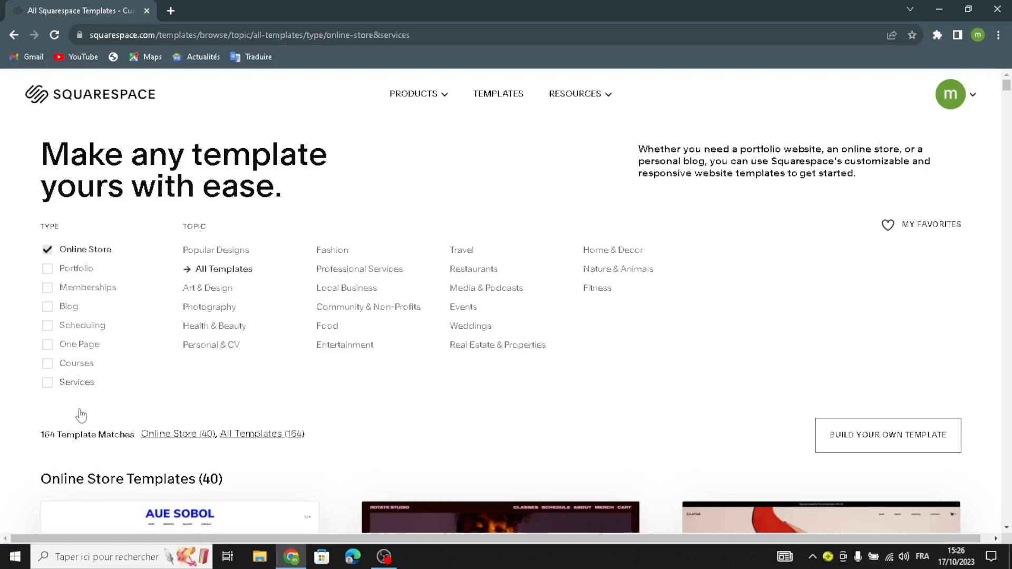
- Start building your own template with Squarespace Blueprint and proceed to the site title setup
{"action": "scroll", "coordinate": [80, 416], "scroll_direction": "down", "scroll_amount": 5}
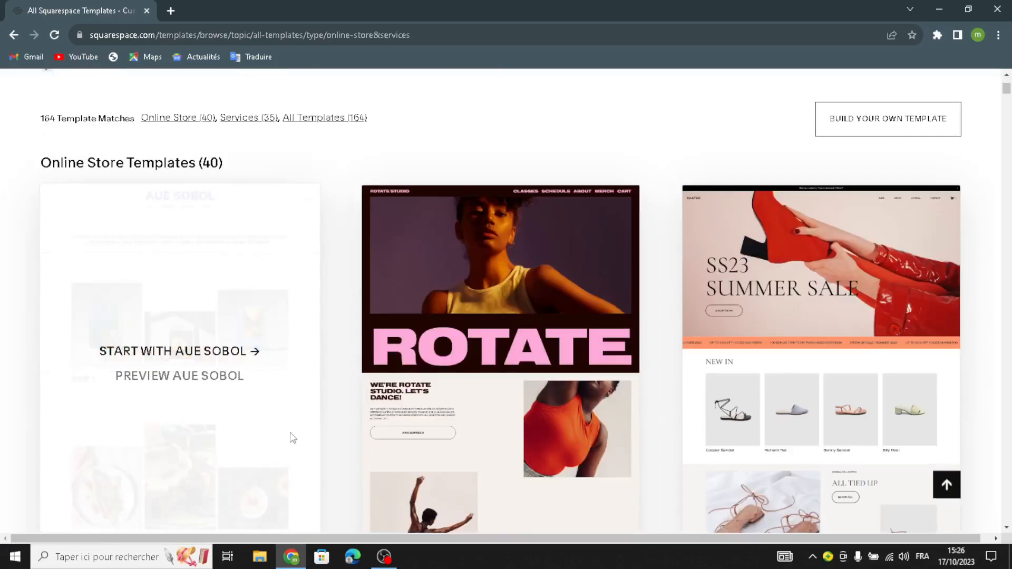
{"action": "scroll", "coordinate": [293, 438], "scroll_direction": "up", "scroll_amount": 1}
{"action": "scroll", "coordinate": [316, 339], "scroll_direction": "down", "scroll_amount": 5}
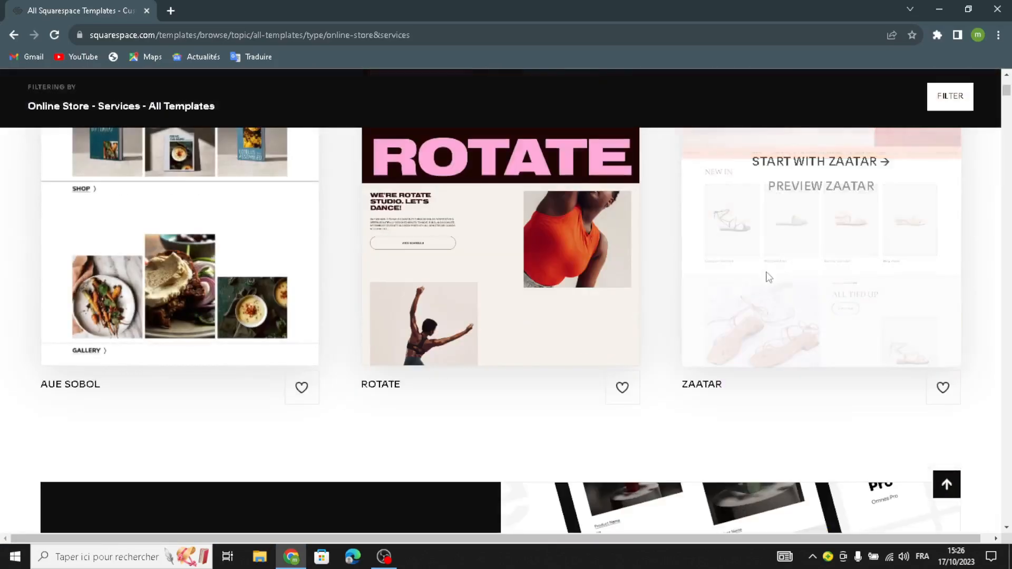
{"action": "scroll", "coordinate": [775, 274], "scroll_direction": "up", "scroll_amount": 4}
{"action": "scroll", "coordinate": [377, 372], "scroll_direction": "down", "scroll_amount": 6}
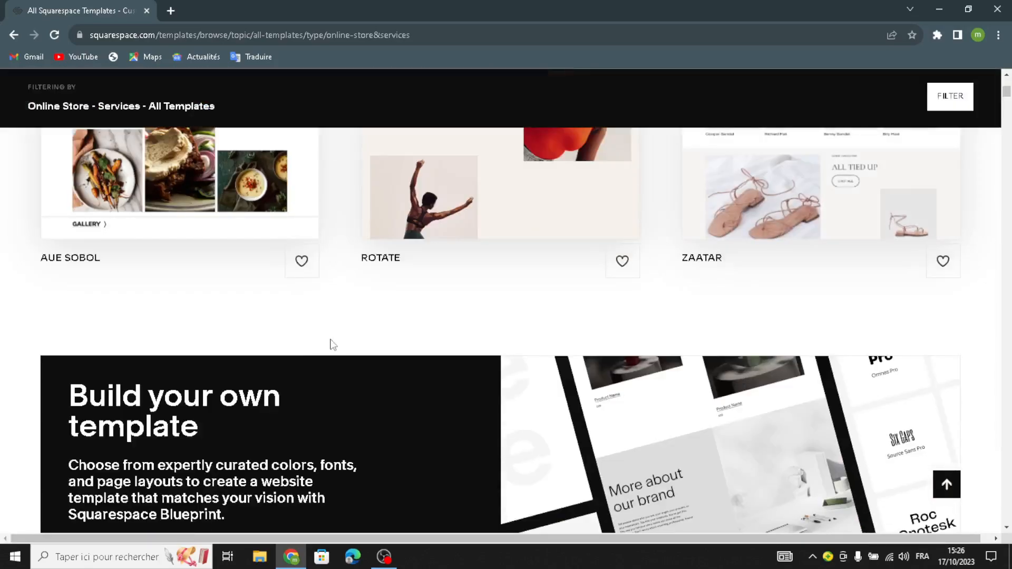
{"action": "scroll", "coordinate": [332, 344], "scroll_direction": "down", "scroll_amount": 3}
{"action": "left_click", "coordinate": [133, 413]}
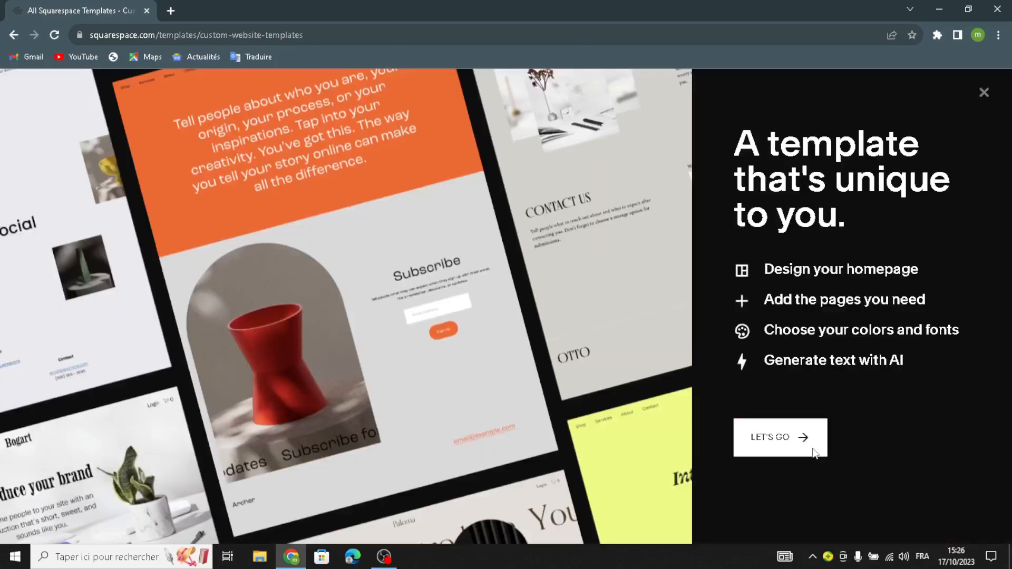
{"action": "left_click", "coordinate": [788, 455]}
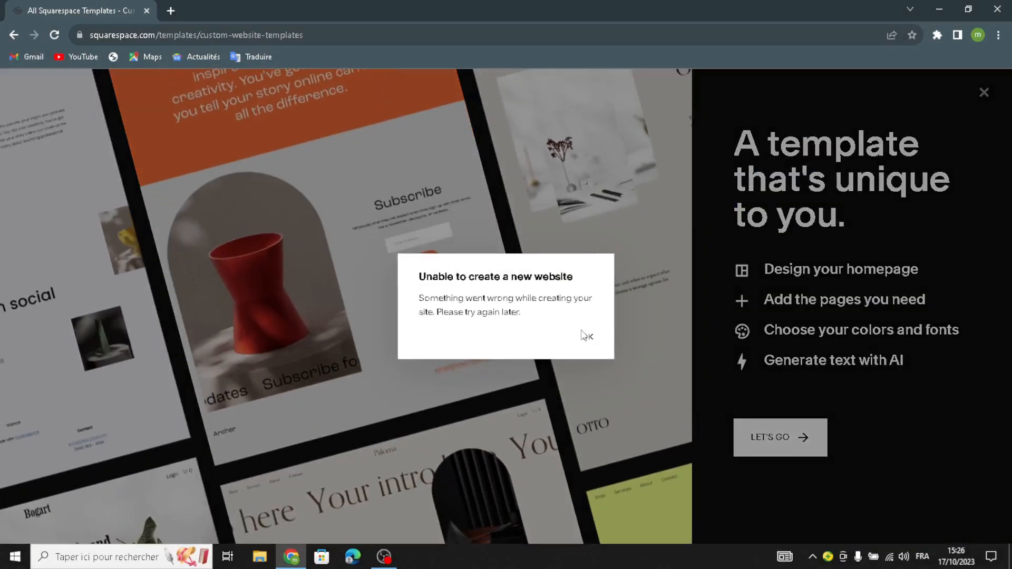
{"action": "left_click", "coordinate": [586, 336]}
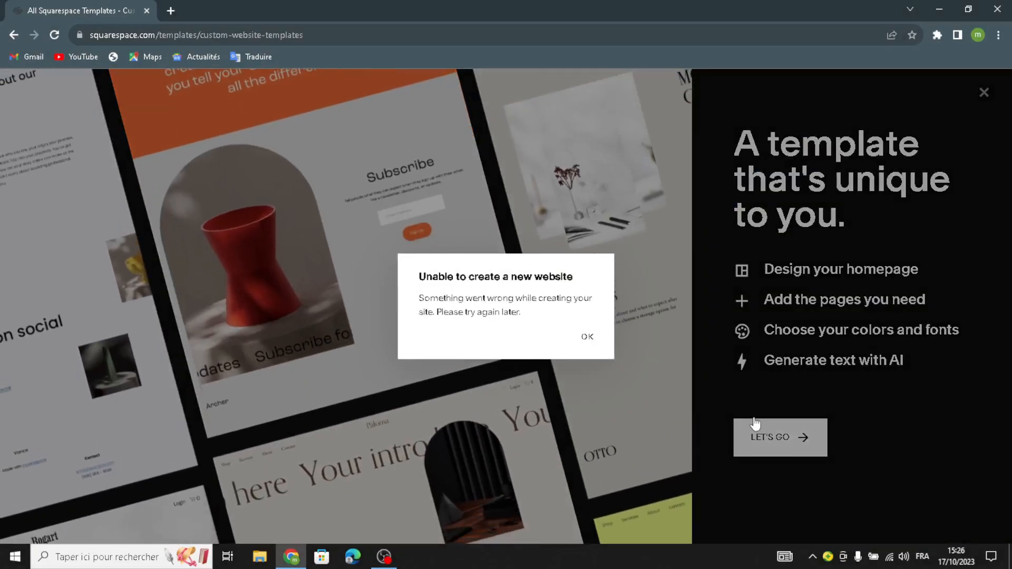
{"action": "left_click", "coordinate": [754, 439]}
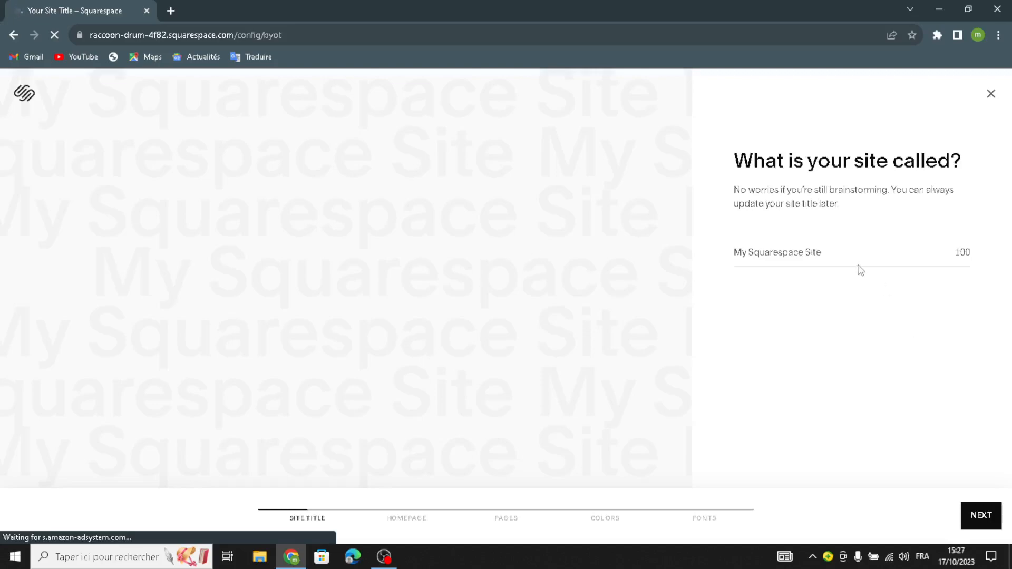
- Name the site "StitchTech Designs" and continue to the homepage setup
{"action": "left_click", "coordinate": [755, 251]}
{"action": "type", "text": "StitchTech Designs"}
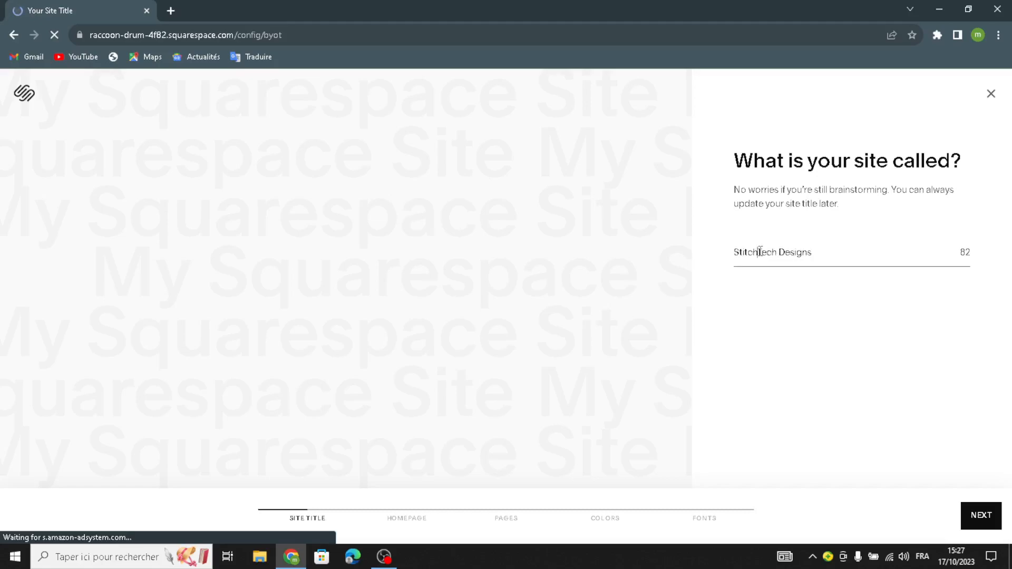
{"action": "left_click", "coordinate": [980, 516]}
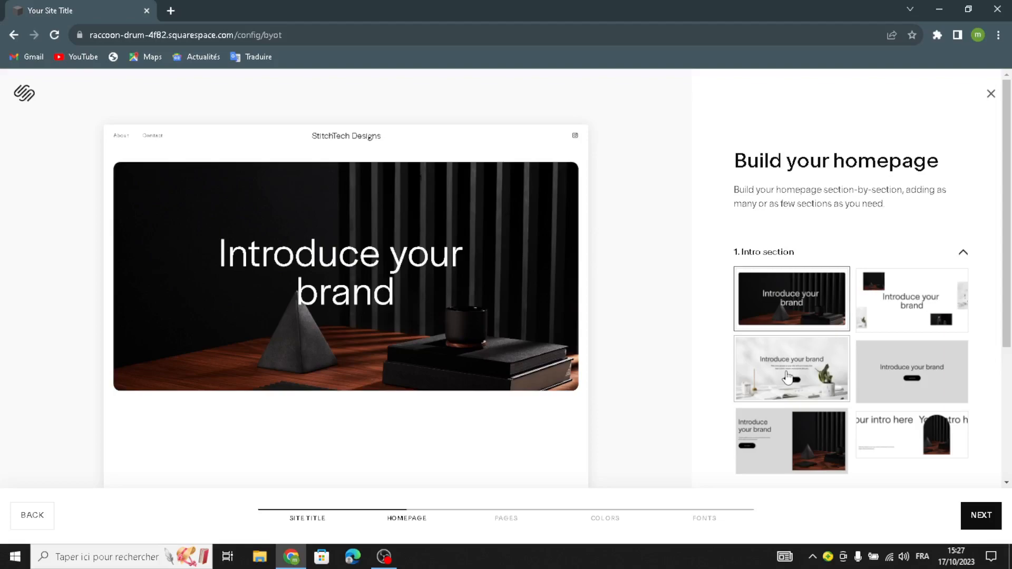
- Give the homepage the plain grey centred intro with a button and the "Shop our product" layout with an arched image
{"action": "left_click", "coordinate": [895, 373]}
{"action": "scroll", "coordinate": [854, 384], "scroll_direction": "down", "scroll_amount": 6}
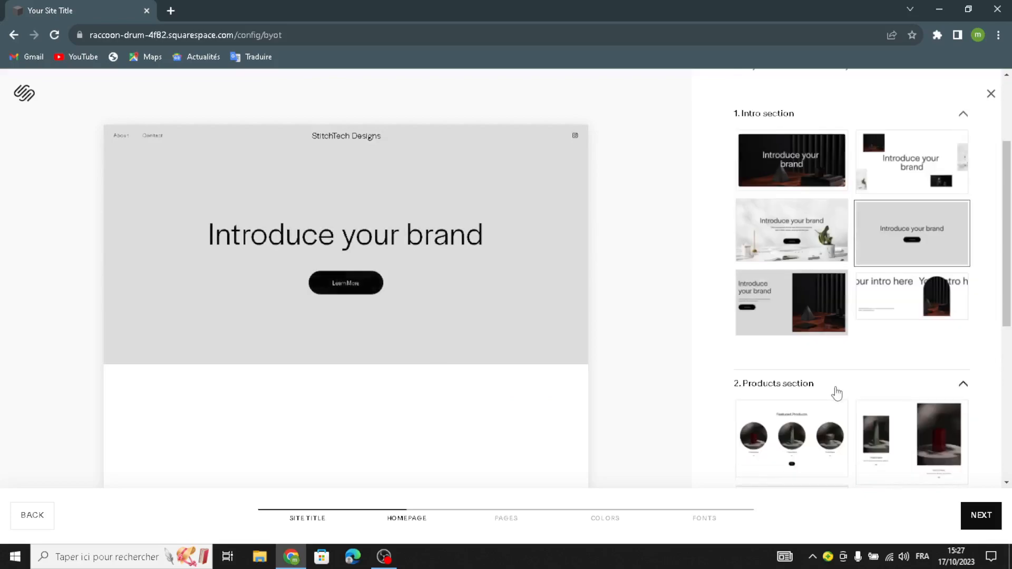
{"action": "scroll", "coordinate": [823, 395], "scroll_direction": "down", "scroll_amount": 1}
{"action": "left_click", "coordinate": [790, 279]}
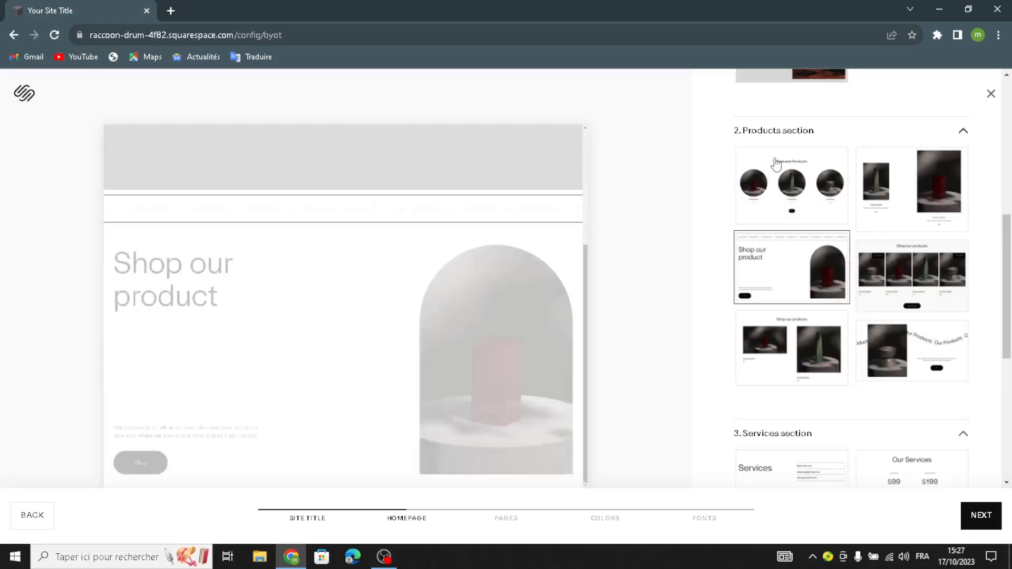
- Add the Services layout with the expandable service list and the grey text-only About section to the homepage
{"action": "scroll", "coordinate": [825, 295], "scroll_direction": "down", "scroll_amount": 5}
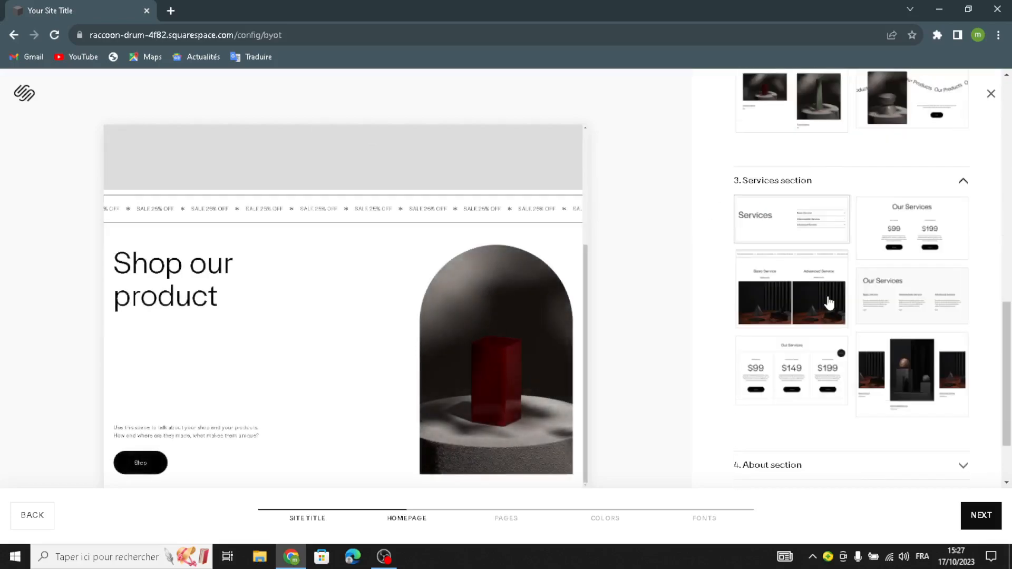
{"action": "left_click", "coordinate": [770, 238]}
{"action": "scroll", "coordinate": [790, 295], "scroll_direction": "down", "scroll_amount": 6}
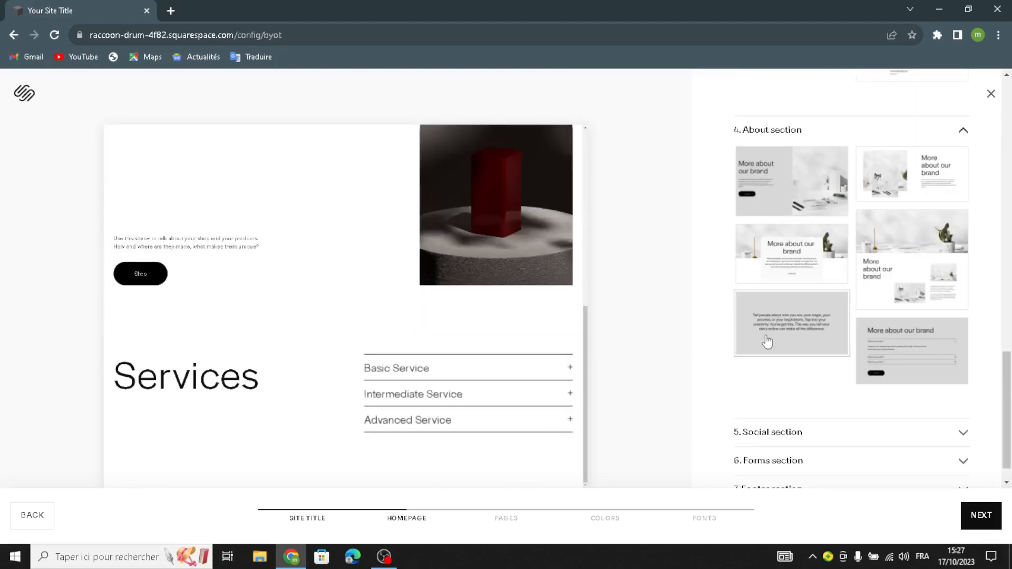
{"action": "left_click", "coordinate": [768, 341]}
- Add the text-only "Follow us on social" section and the "Contact Us" form with the green vase image, and proceed to the pages setup
{"action": "scroll", "coordinate": [820, 326], "scroll_direction": "down", "scroll_amount": 3}
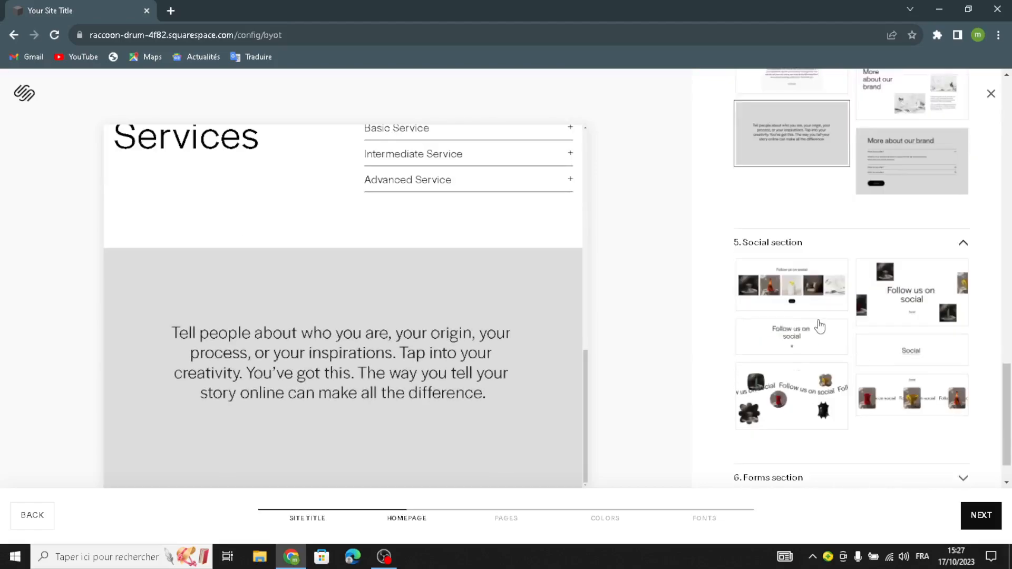
{"action": "left_click", "coordinate": [789, 339]}
{"action": "scroll", "coordinate": [788, 321], "scroll_direction": "down", "scroll_amount": 5}
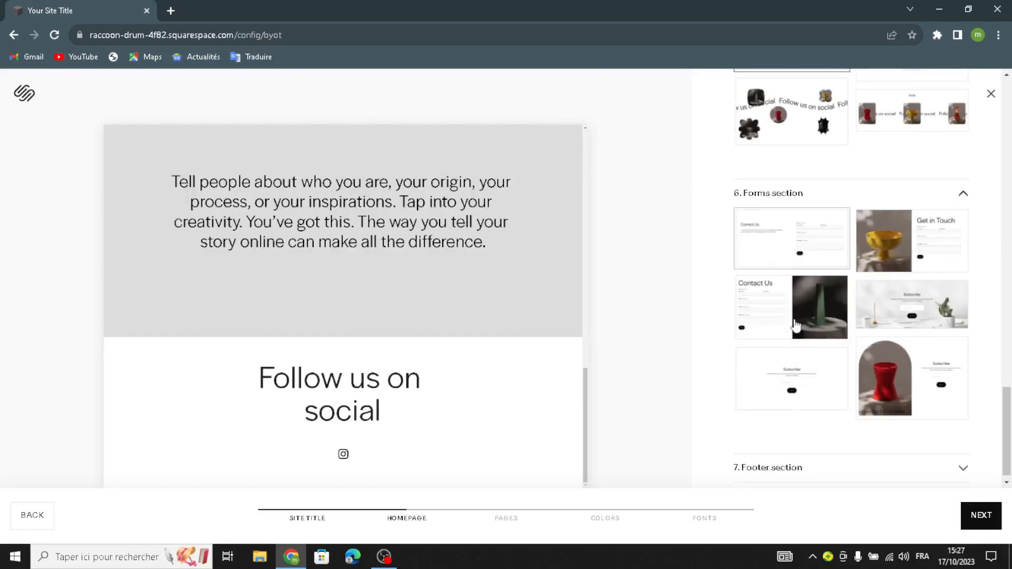
{"action": "left_click", "coordinate": [786, 309]}
{"action": "scroll", "coordinate": [780, 337], "scroll_direction": "down", "scroll_amount": 3}
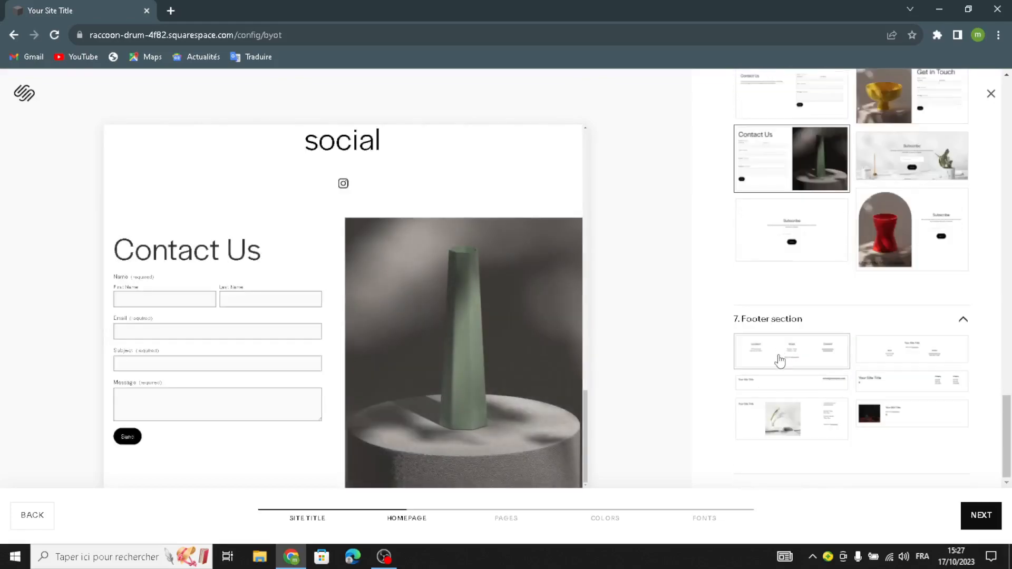
{"action": "left_click", "coordinate": [977, 516]}
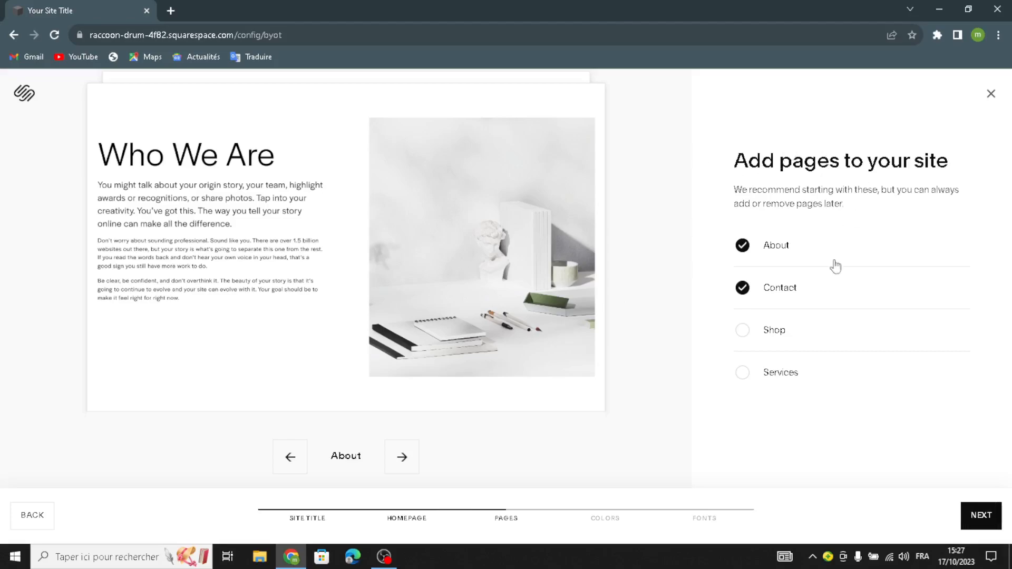
- Add the Shop and Services pages to the site and continue to the color palettes
{"action": "left_click", "coordinate": [760, 333]}
{"action": "left_click", "coordinate": [744, 372]}
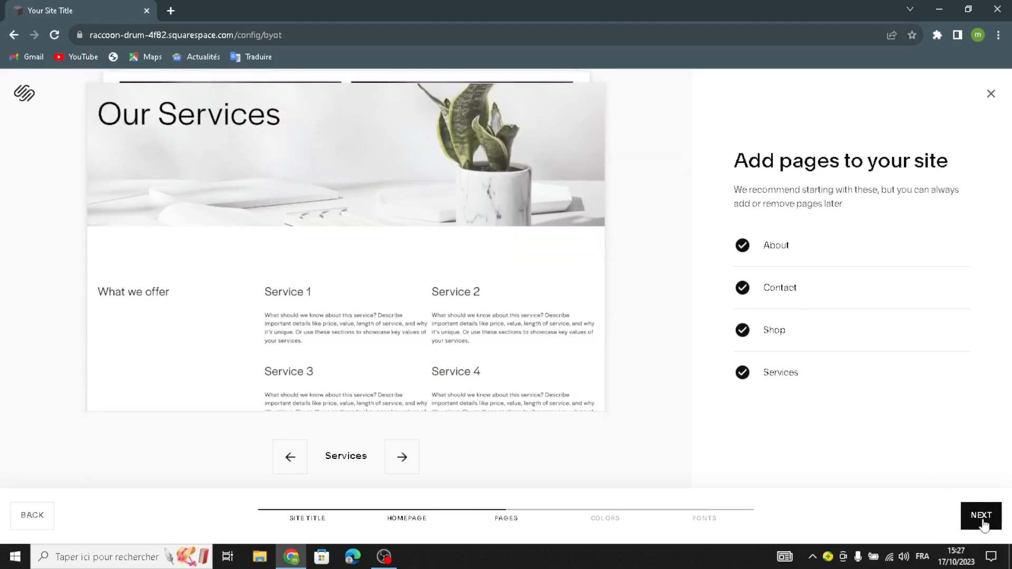
{"action": "left_click", "coordinate": [981, 517]}
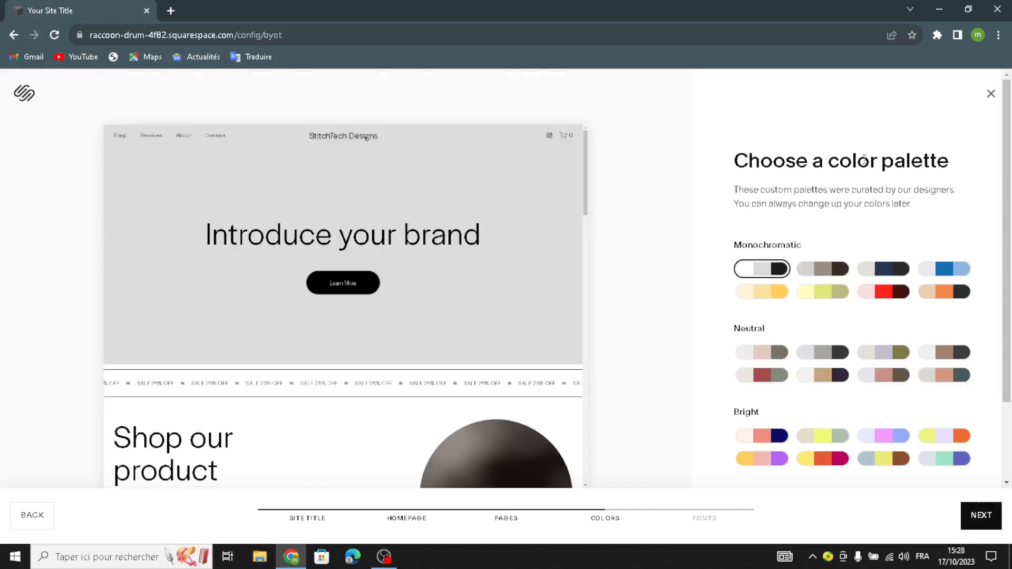
- Apply the Neutral palette of off-white, tan and dark purple with the Omnes Pro font pairing, and finish the template
{"action": "scroll", "coordinate": [830, 316], "scroll_direction": "down", "scroll_amount": 2}
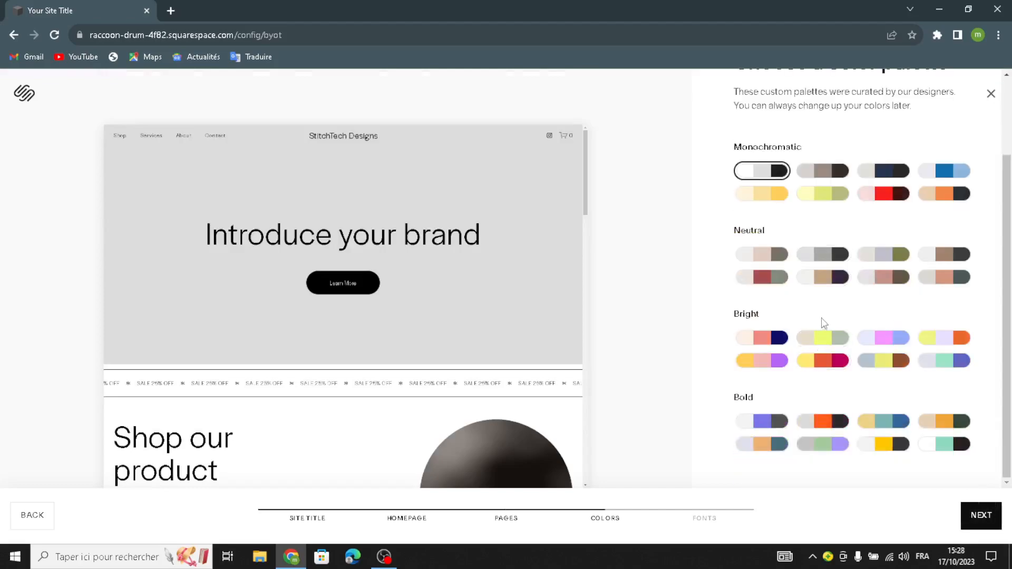
{"action": "left_click", "coordinate": [823, 290]}
{"action": "left_click", "coordinate": [989, 524]}
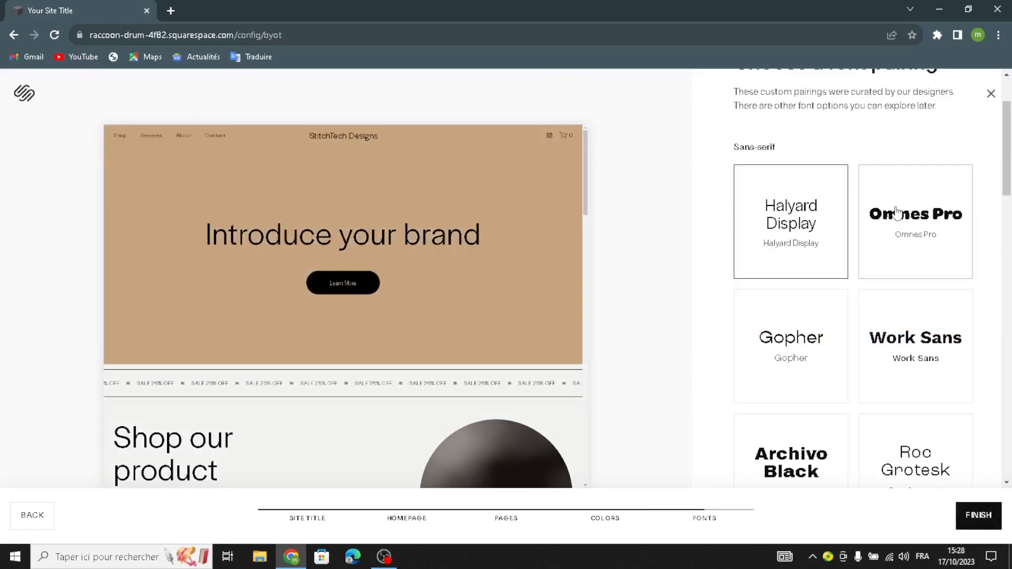
{"action": "left_click", "coordinate": [915, 339]}
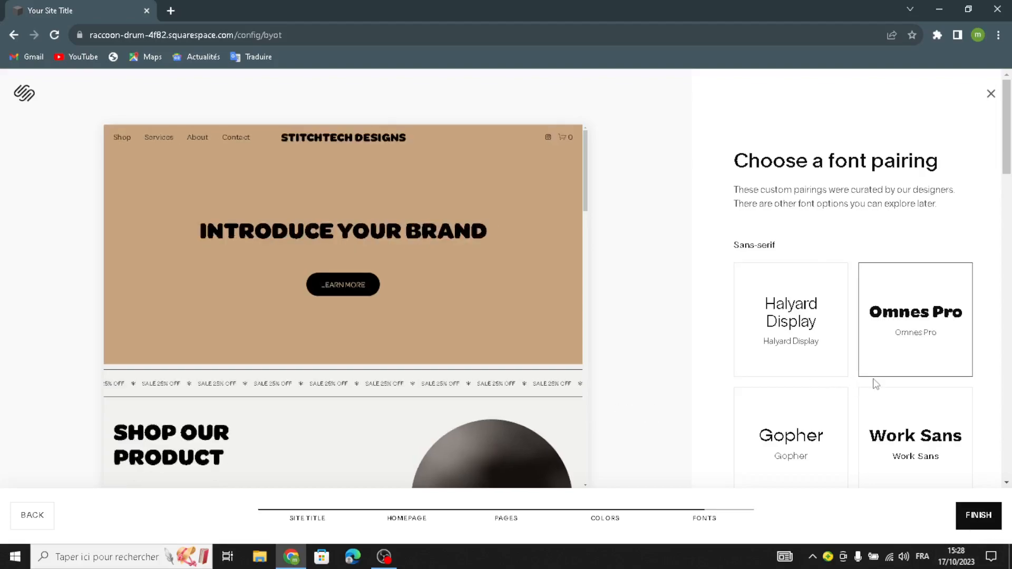
{"action": "left_click", "coordinate": [974, 515]}
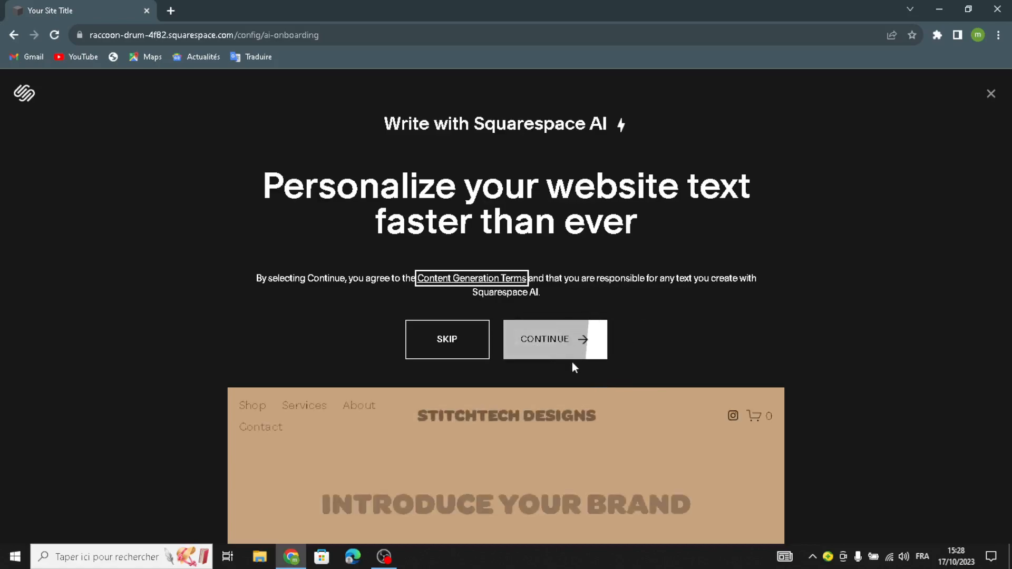
- Skip the Squarespace AI text personalization and close the invoicing announcement on the site dashboard
{"action": "left_click", "coordinate": [531, 349]}
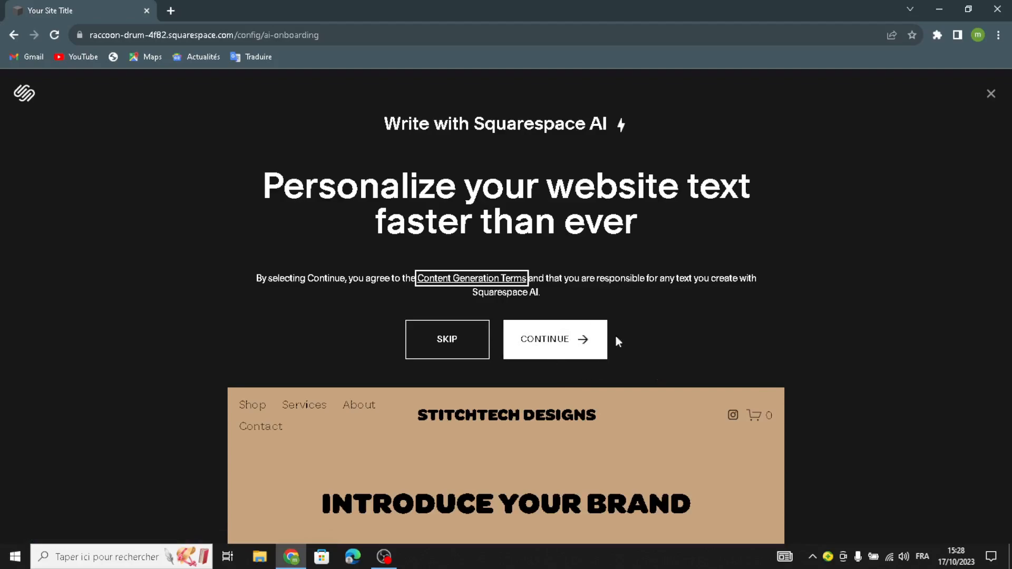
{"action": "left_click", "coordinate": [460, 344]}
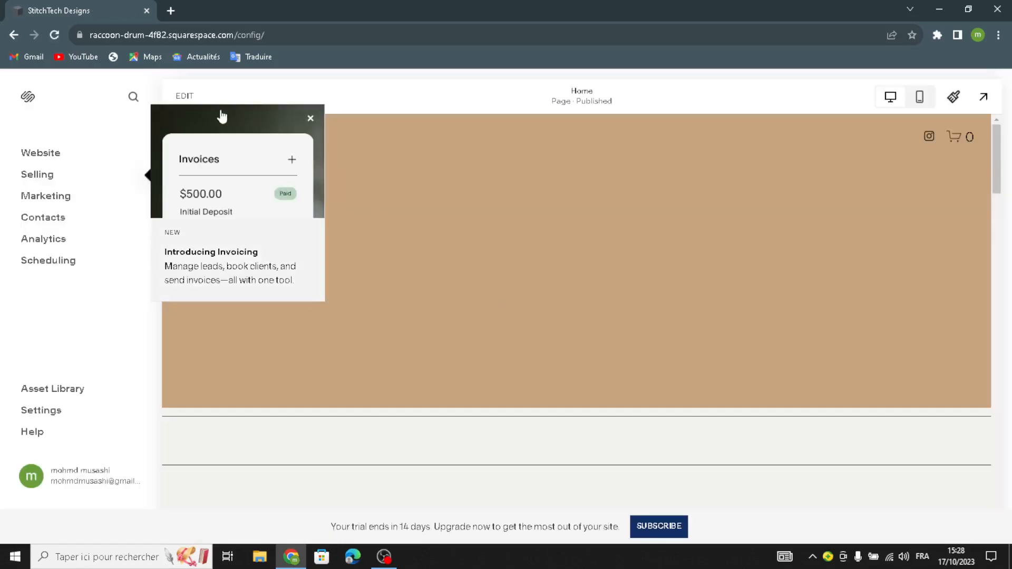
{"action": "left_click", "coordinate": [310, 118]}
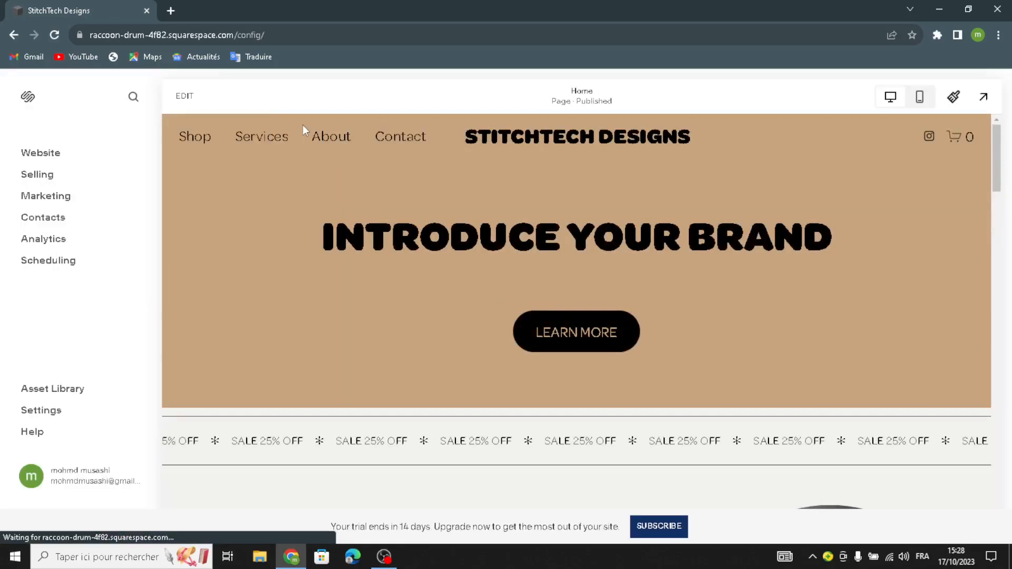
- Open the Home page for editing and replace the intro heading with "WELCOME TO OUR SITE"
{"action": "left_click", "coordinate": [179, 96]}
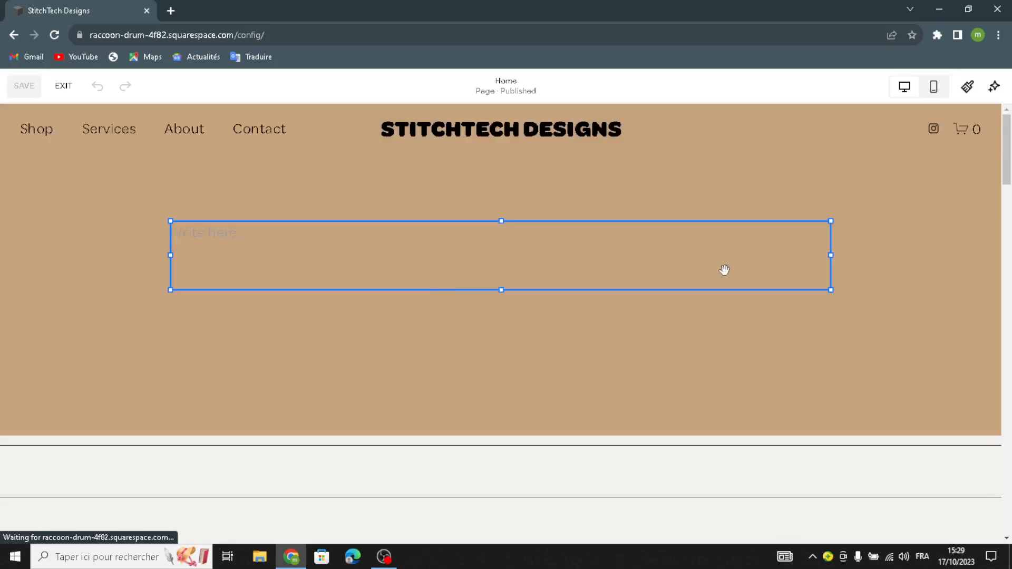
{"action": "left_click_drag", "start_coordinate": [787, 247], "coordinate": [245, 287]}
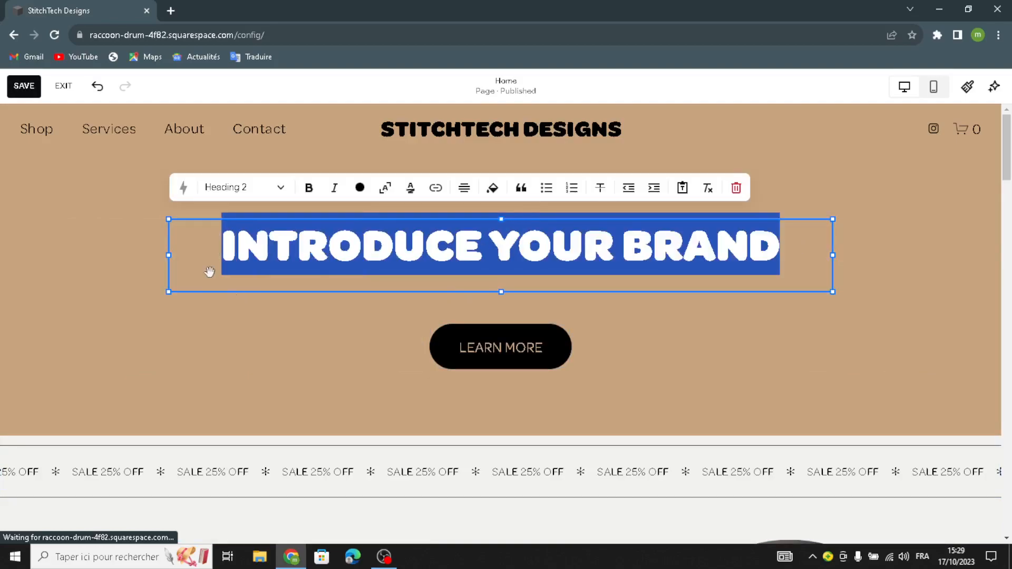
{"action": "type", "text": "WELCO"}
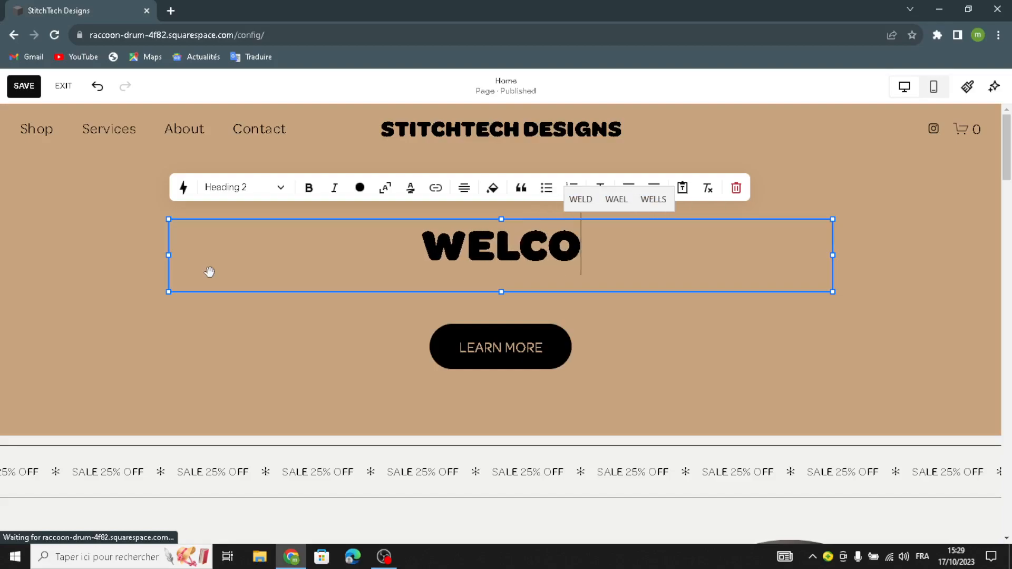
{"action": "type", "text": "ME TO OU"}
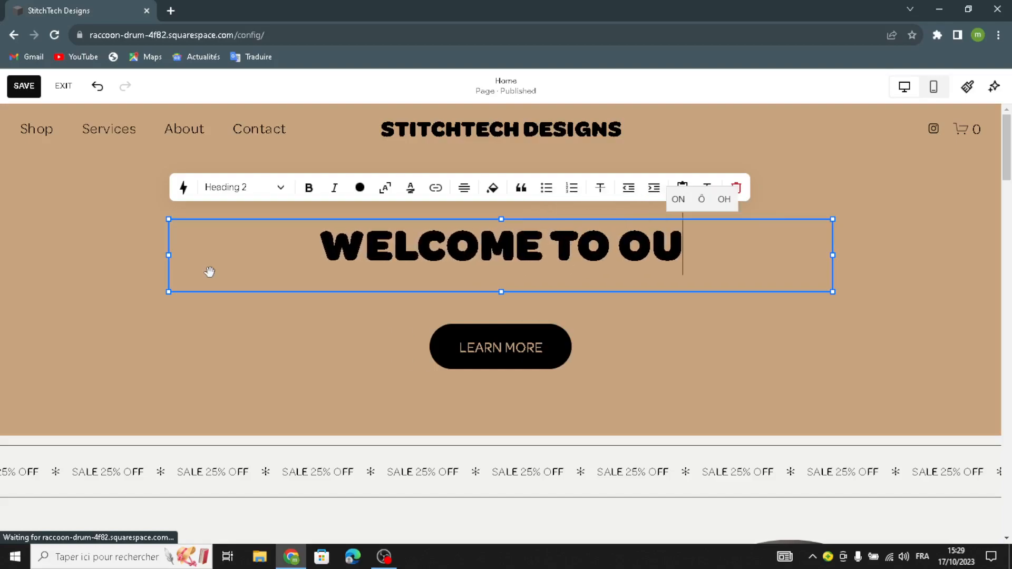
{"action": "type", "text": "R SITE"}
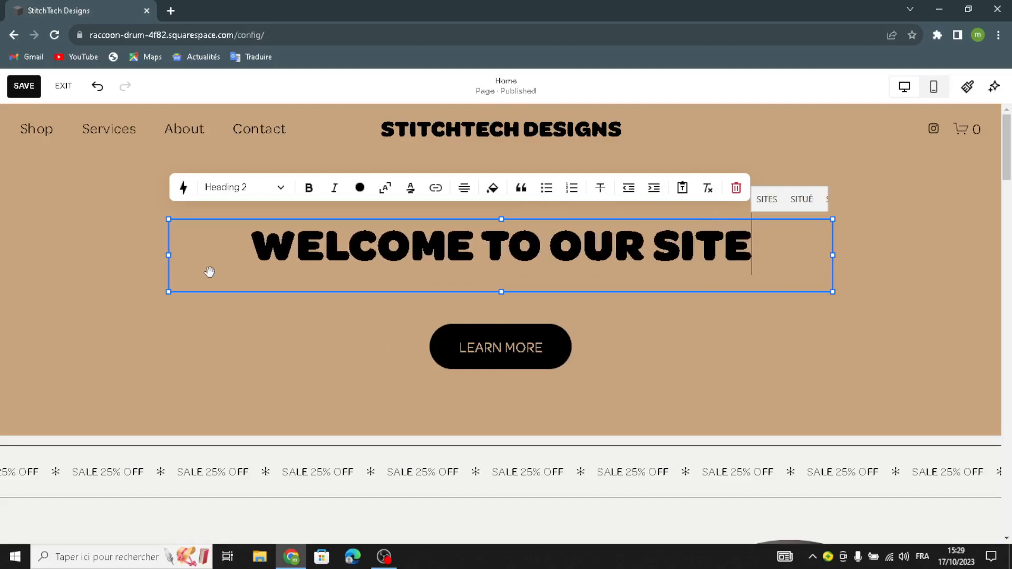
{"action": "type", "text": " FOR "}
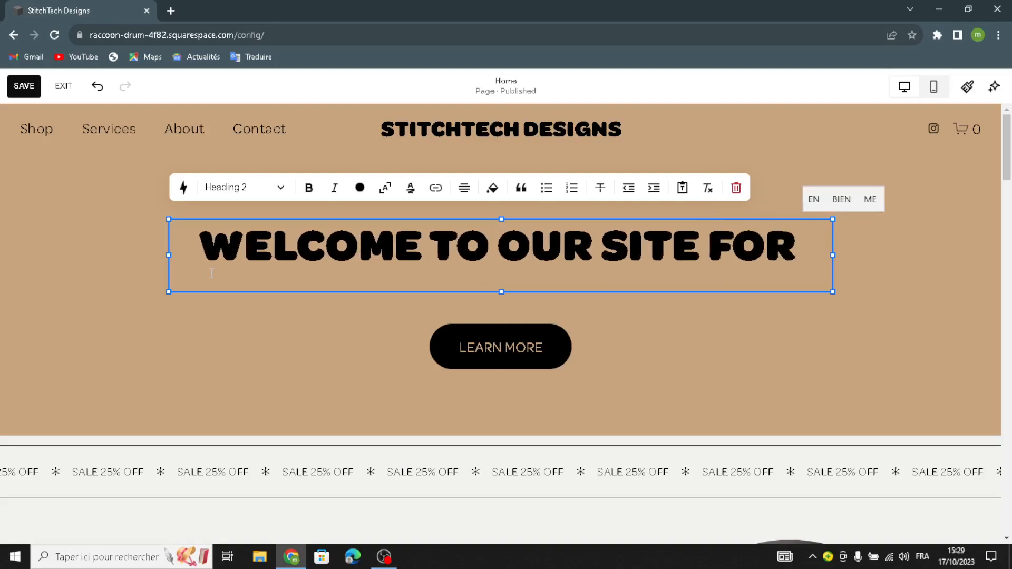
{"action": "type", "text": "DIGIT"}
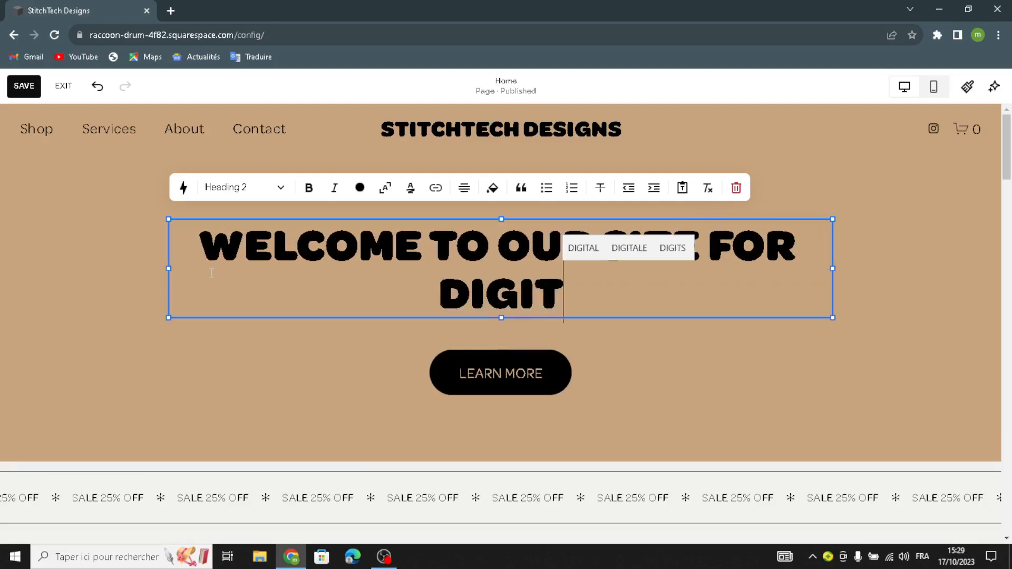
{"action": "type", "text": "AL KNITTING"}
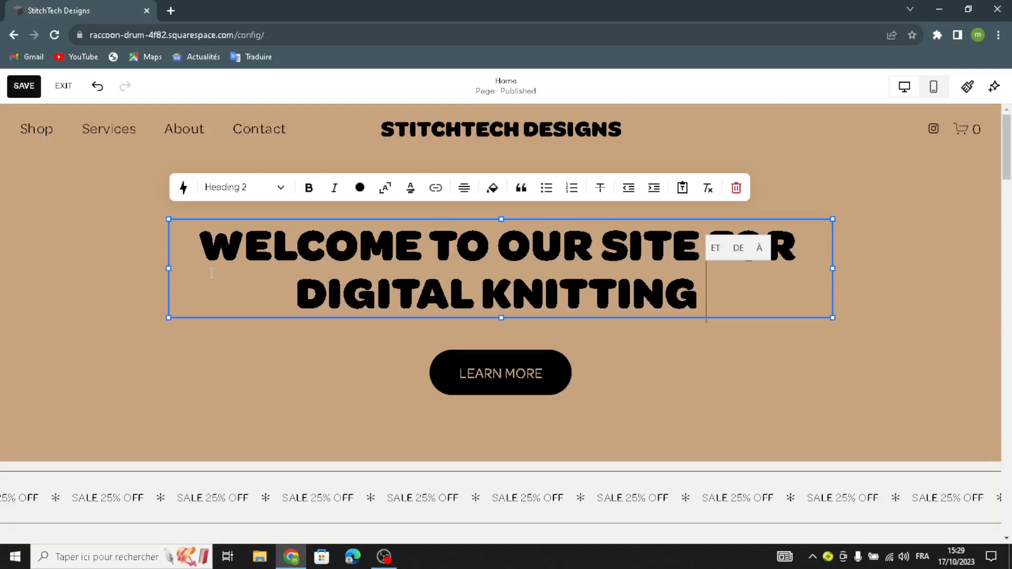
- Extend the intro heading with "FOR DIGITAL KNITTING" and finish editing the text
{"action": "left_click", "coordinate": [91, 280]}
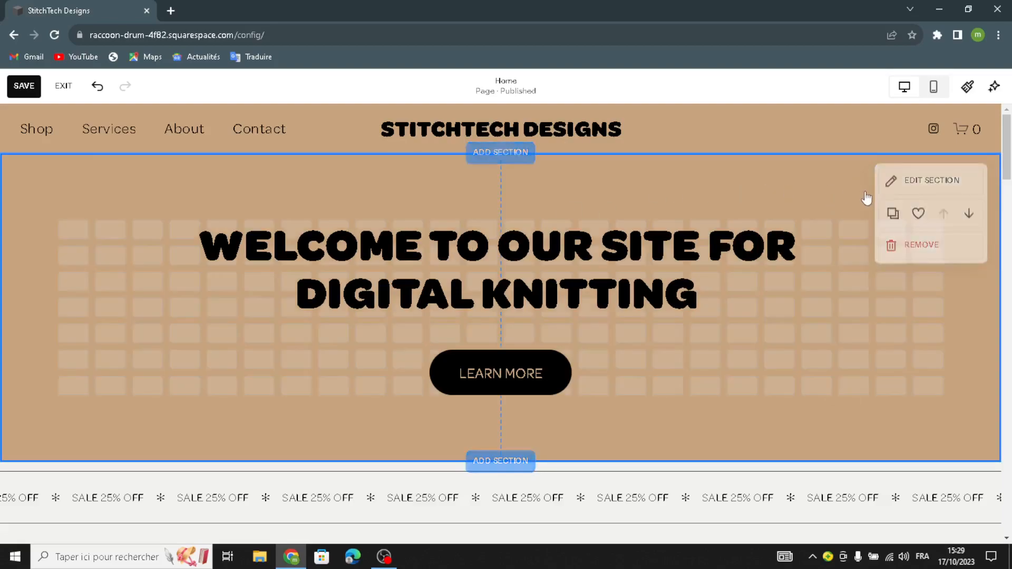
- Open the intro section's background image settings and choose to add an image from the library
{"action": "left_click", "coordinate": [864, 196]}
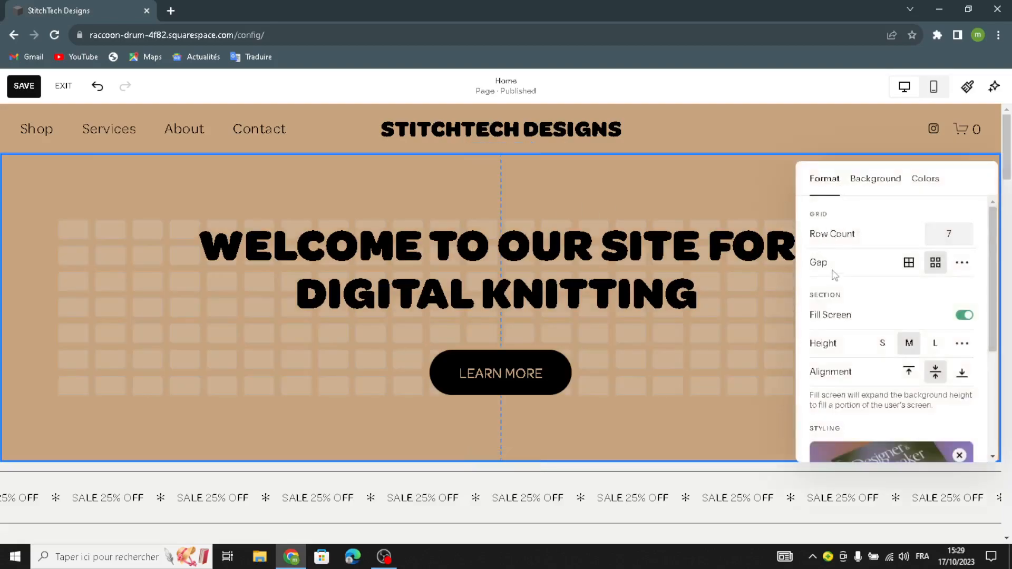
{"action": "scroll", "coordinate": [844, 319], "scroll_direction": "down", "scroll_amount": 1}
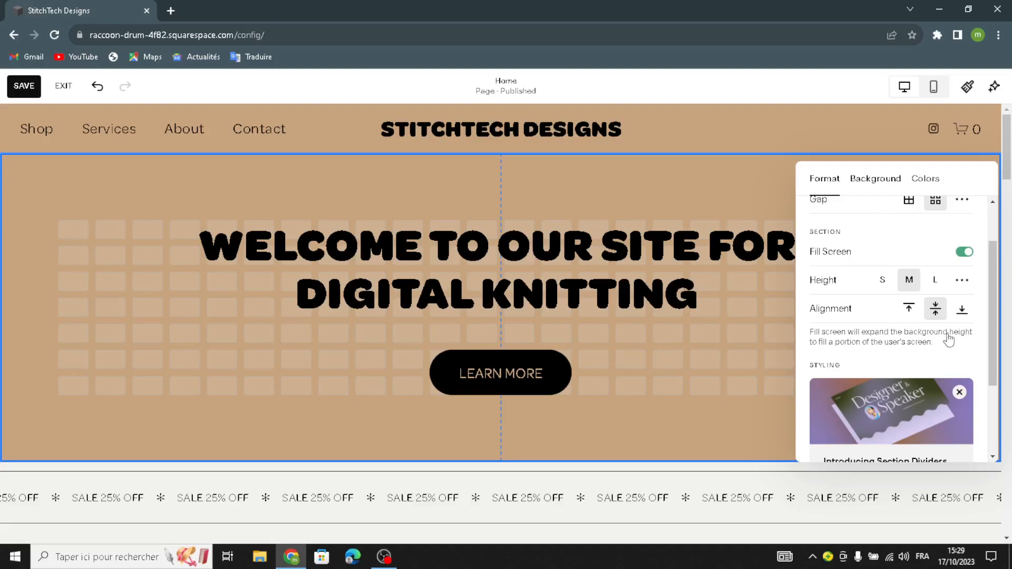
{"action": "left_click", "coordinate": [874, 179]}
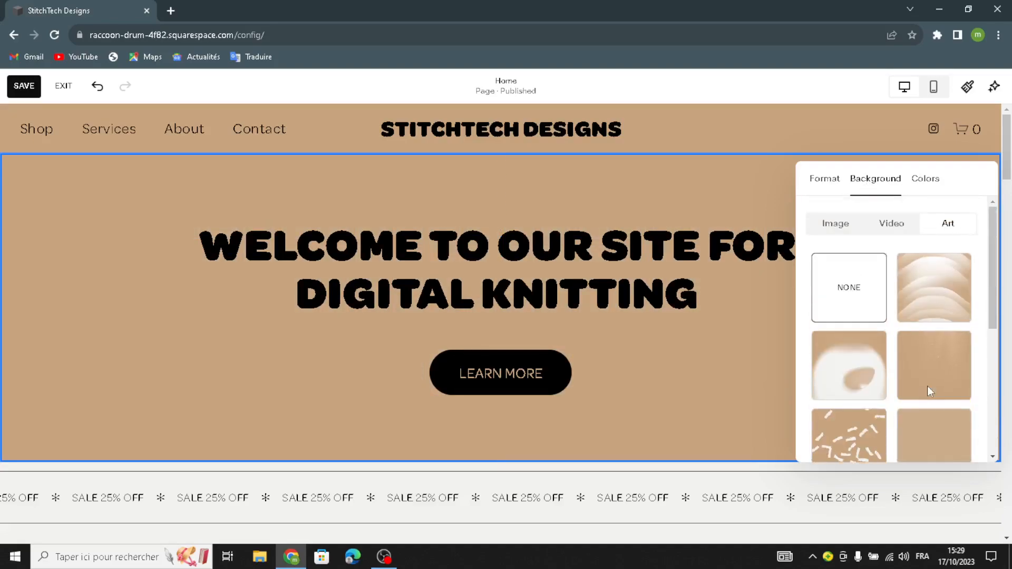
{"action": "left_click", "coordinate": [826, 224]}
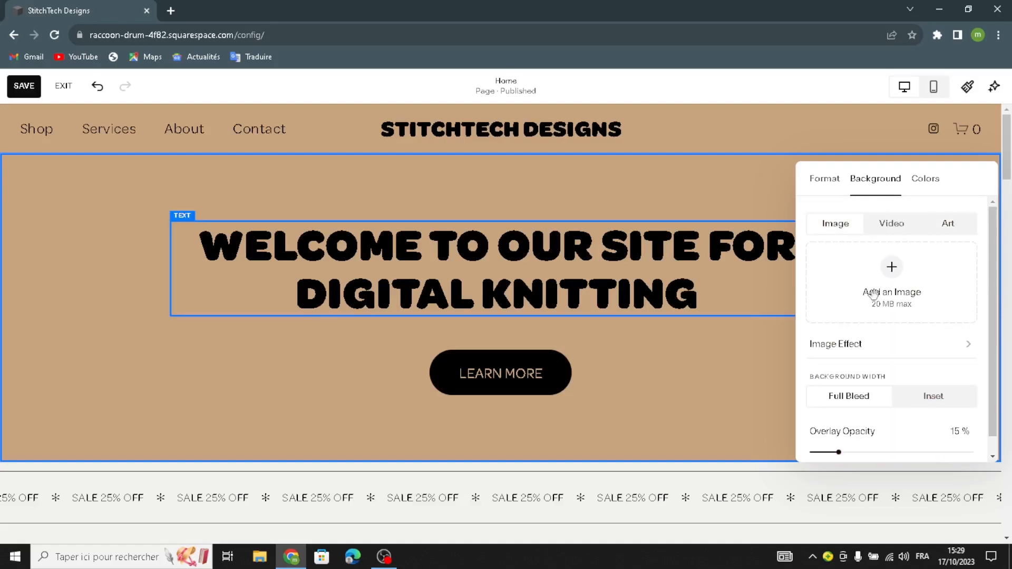
{"action": "left_click", "coordinate": [891, 290]}
{"action": "left_click", "coordinate": [963, 370]}
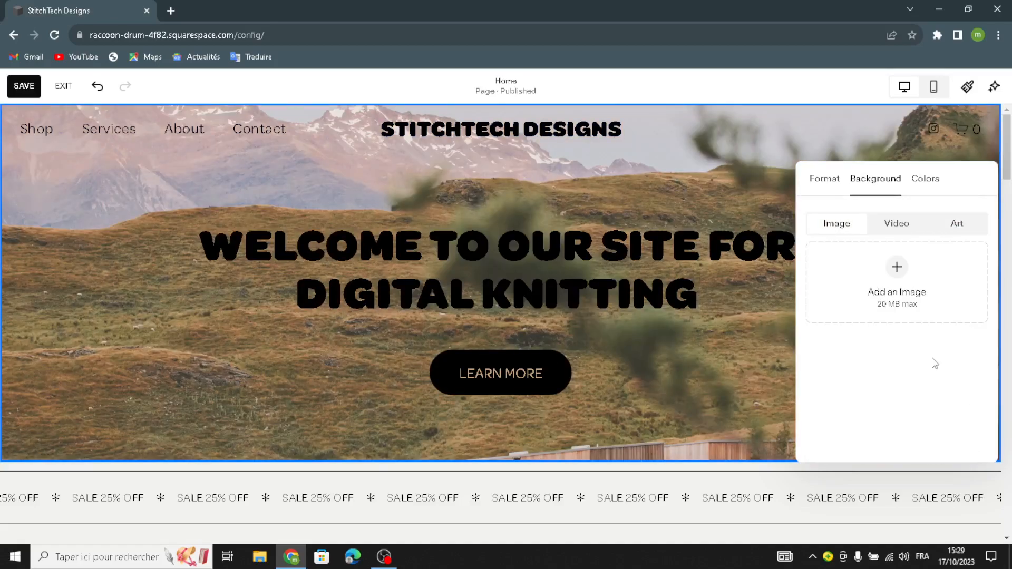
{"action": "left_click", "coordinate": [858, 289]}
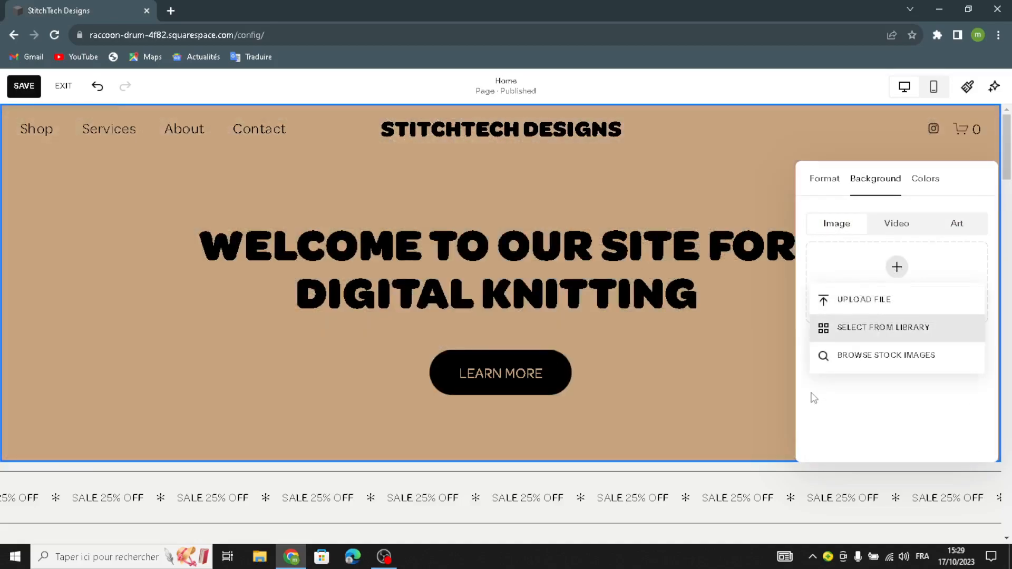
{"action": "left_click", "coordinate": [875, 327]}
- Search the free images for "digital knitting" and look through the results
{"action": "left_click", "coordinate": [322, 140]}
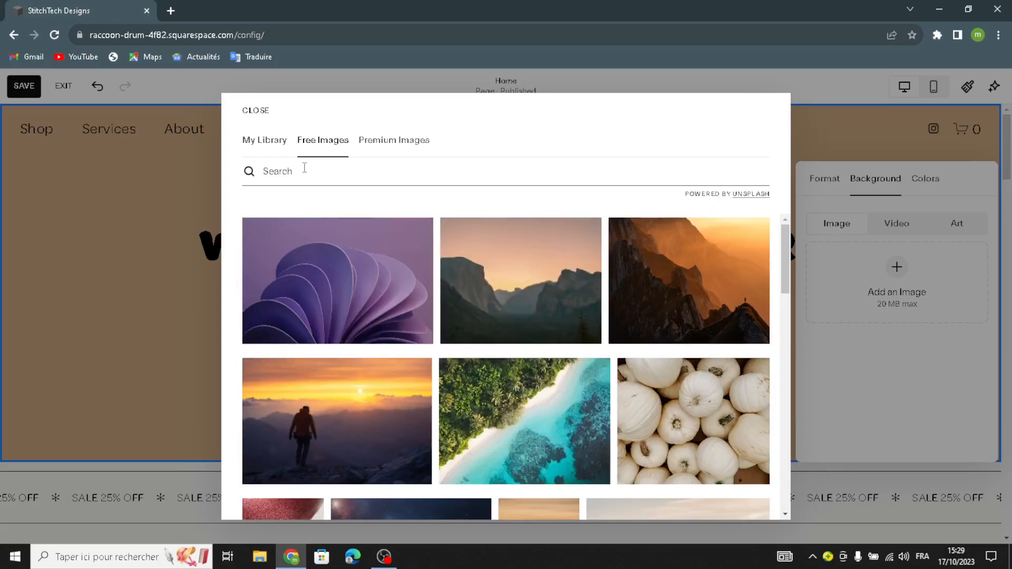
{"action": "left_click", "coordinate": [305, 168]}
{"action": "type", "text": "dig"}
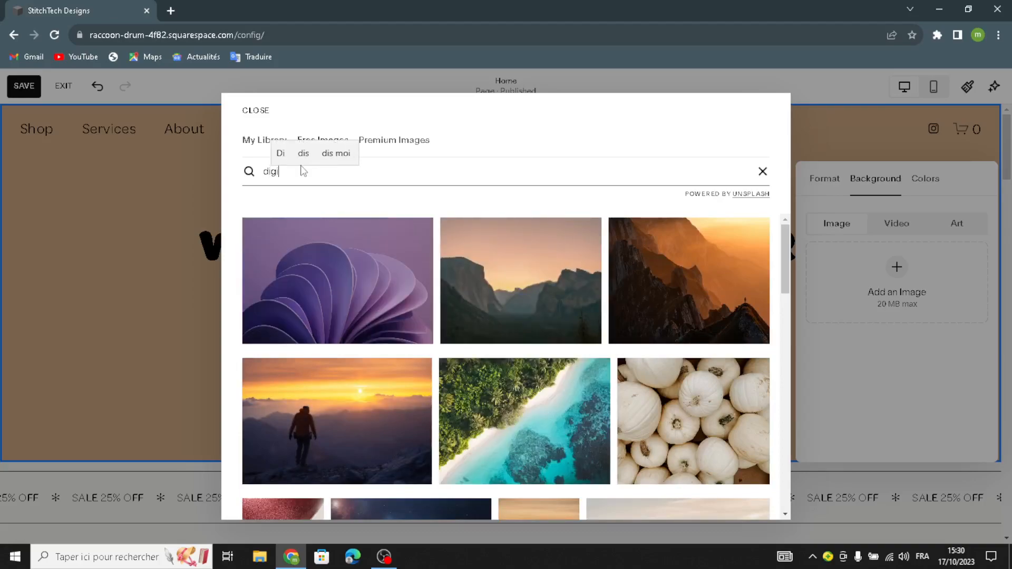
{"action": "type", "text": "ital kn"}
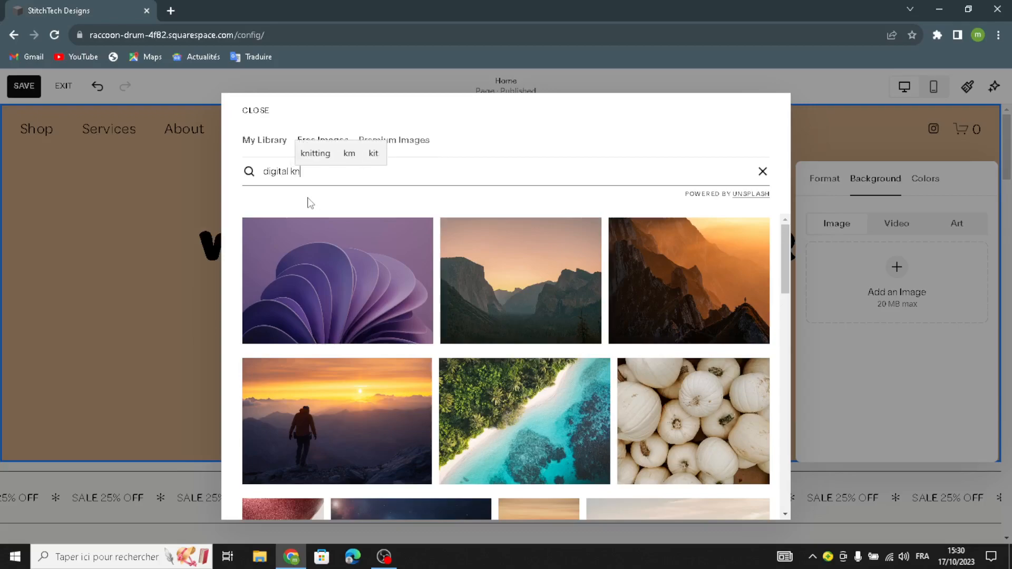
{"action": "type", "text": "itting"}
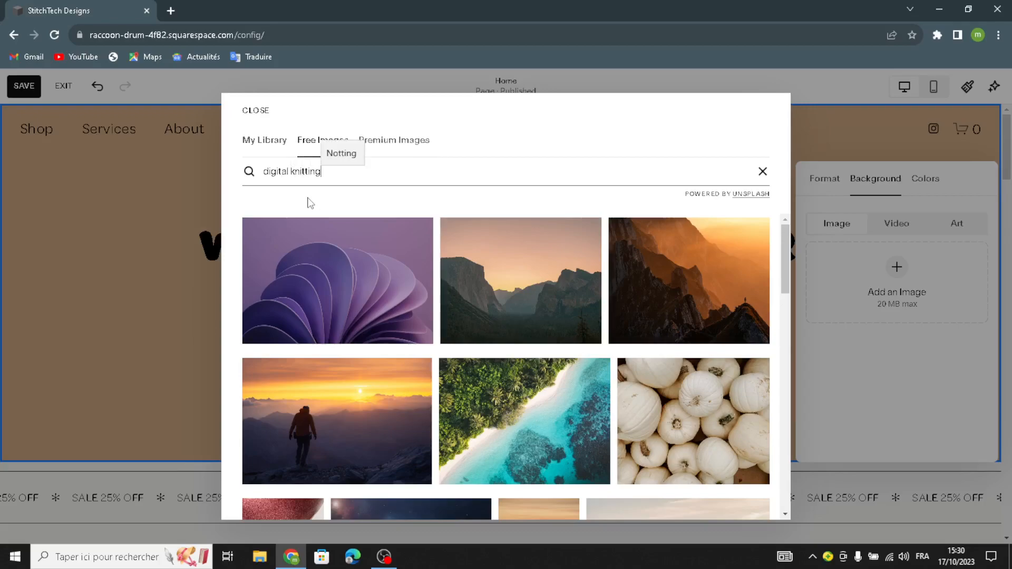
{"action": "key", "text": "Return"}
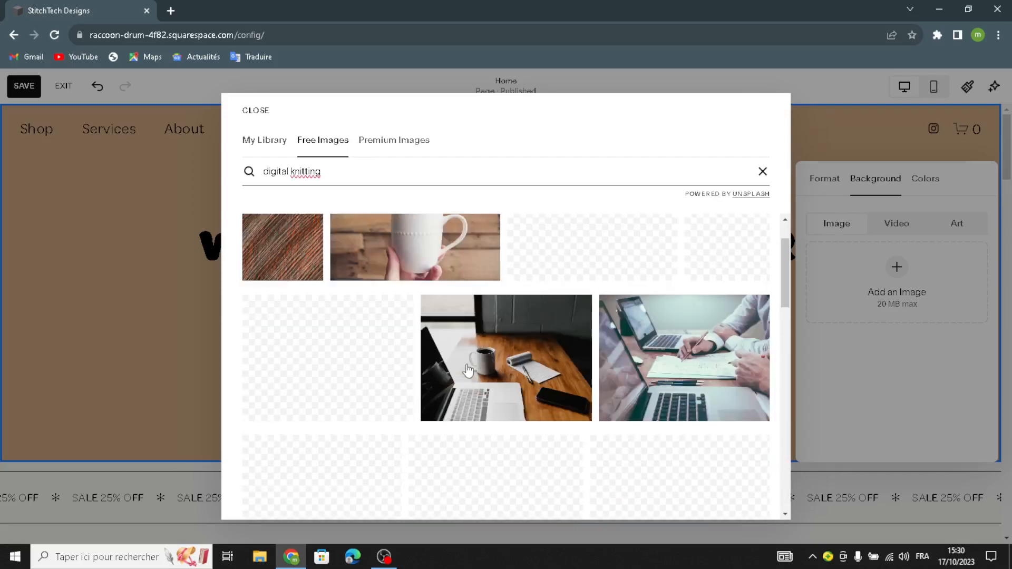
{"action": "scroll", "coordinate": [468, 369], "scroll_direction": "down", "scroll_amount": 1}
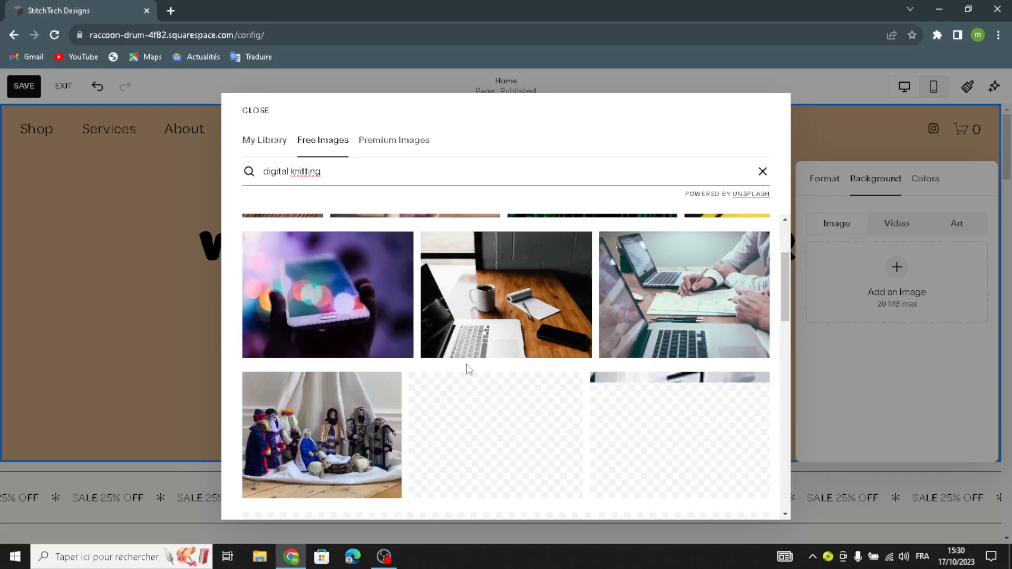
{"action": "scroll", "coordinate": [468, 369], "scroll_direction": "up", "scroll_amount": 2}
- Search the premium images for "digital knitting"
{"action": "left_click_drag", "start_coordinate": [322, 171], "coordinate": [243, 169]}
{"action": "key", "text": "ctrl+c"}
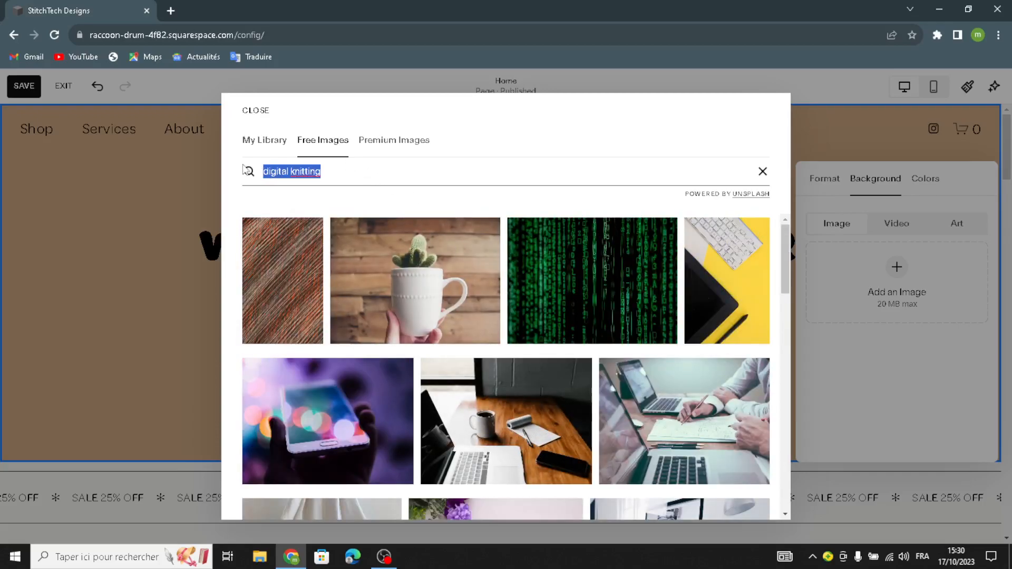
{"action": "left_click", "coordinate": [373, 141]}
{"action": "left_click", "coordinate": [326, 180]}
{"action": "key", "text": "ctrl+v"}
{"action": "key", "text": "Return"}
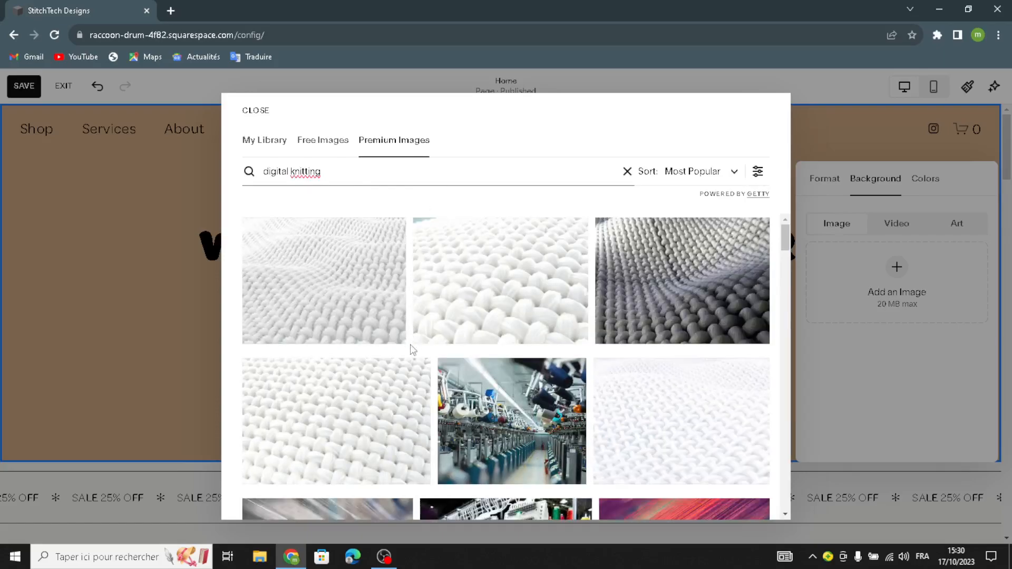
- Find the premium photo of a seated man in a yellow beanie knitting and preview it as the intro section's background
{"action": "scroll", "coordinate": [408, 364], "scroll_direction": "down", "scroll_amount": 3}
{"action": "scroll", "coordinate": [406, 369], "scroll_direction": "down", "scroll_amount": 1}
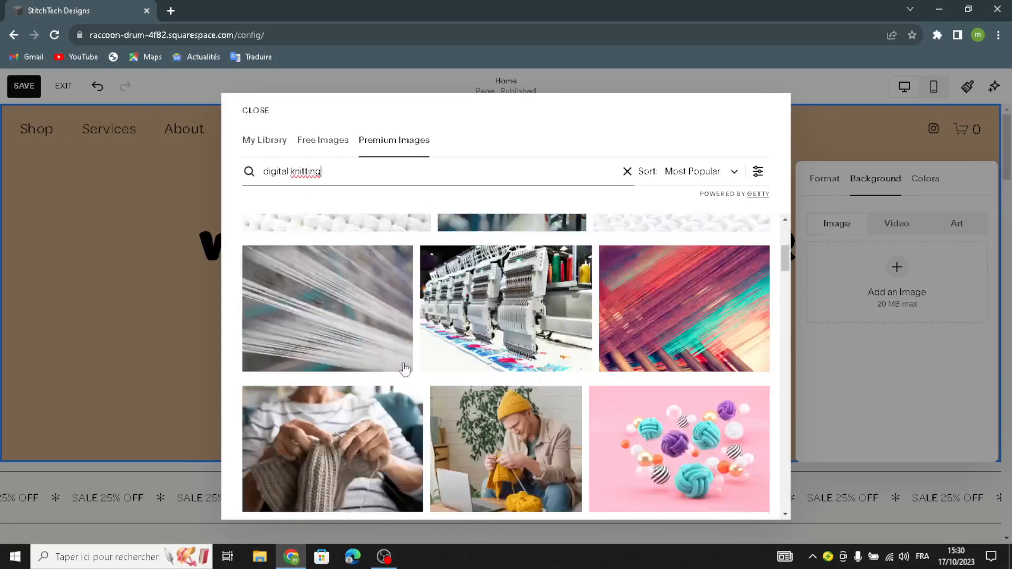
{"action": "scroll", "coordinate": [404, 369], "scroll_direction": "down", "scroll_amount": 2}
{"action": "scroll", "coordinate": [405, 369], "scroll_direction": "down", "scroll_amount": 3}
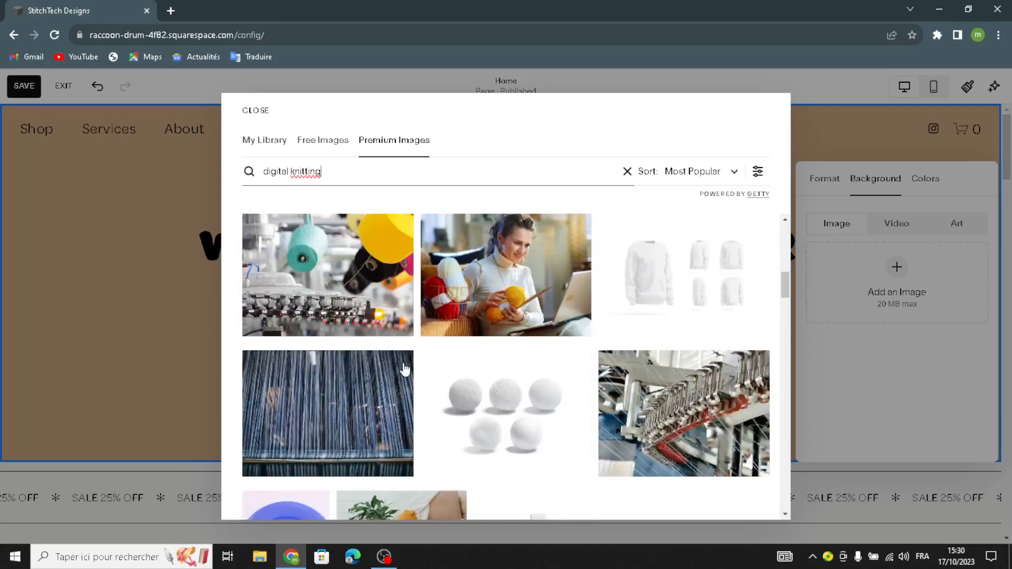
{"action": "scroll", "coordinate": [405, 369], "scroll_direction": "down", "scroll_amount": 3}
{"action": "scroll", "coordinate": [404, 369], "scroll_direction": "up", "scroll_amount": 3}
{"action": "scroll", "coordinate": [405, 369], "scroll_direction": "down", "scroll_amount": 6}
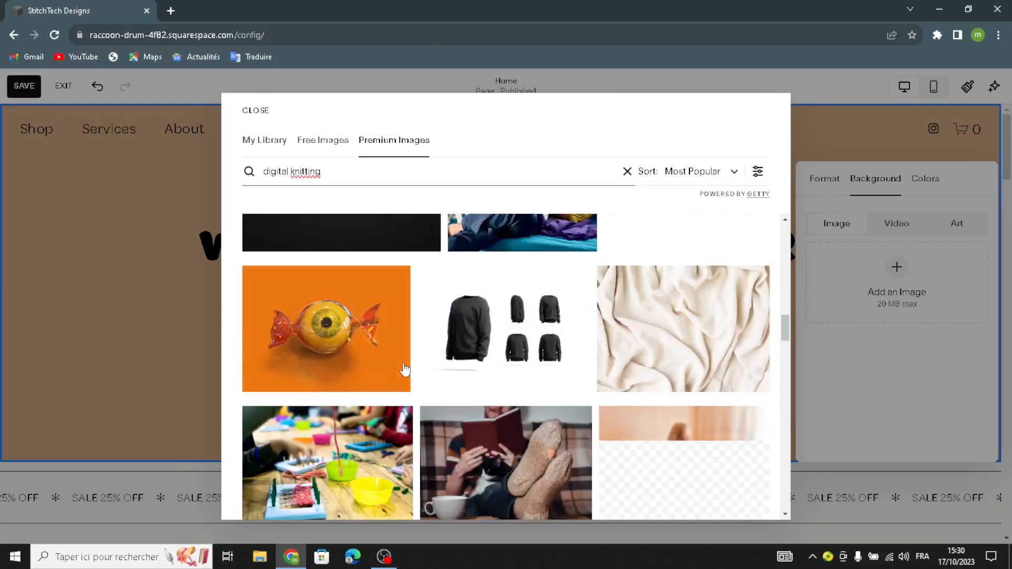
{"action": "scroll", "coordinate": [405, 369], "scroll_direction": "down", "scroll_amount": 1}
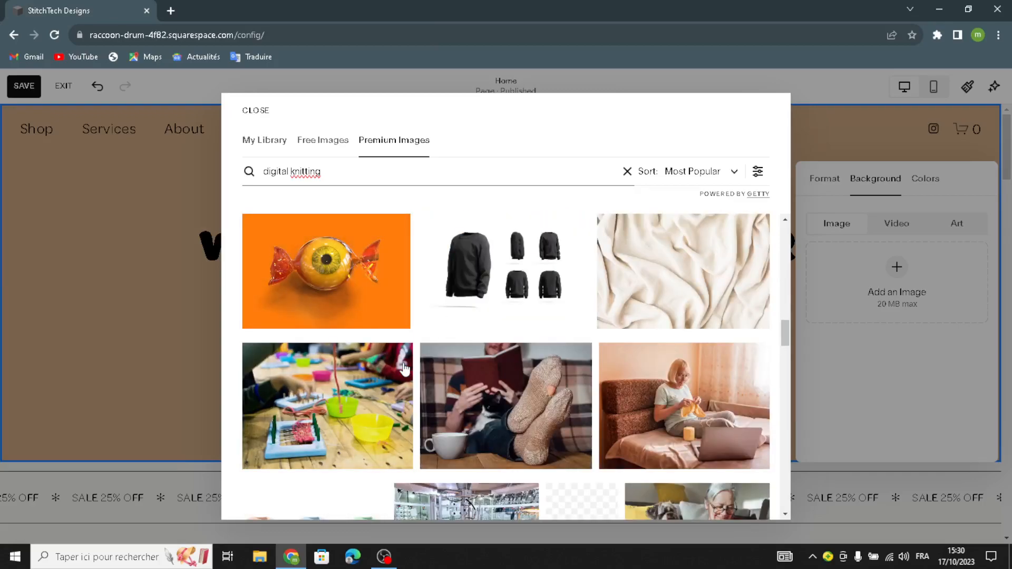
{"action": "scroll", "coordinate": [405, 369], "scroll_direction": "down", "scroll_amount": 3}
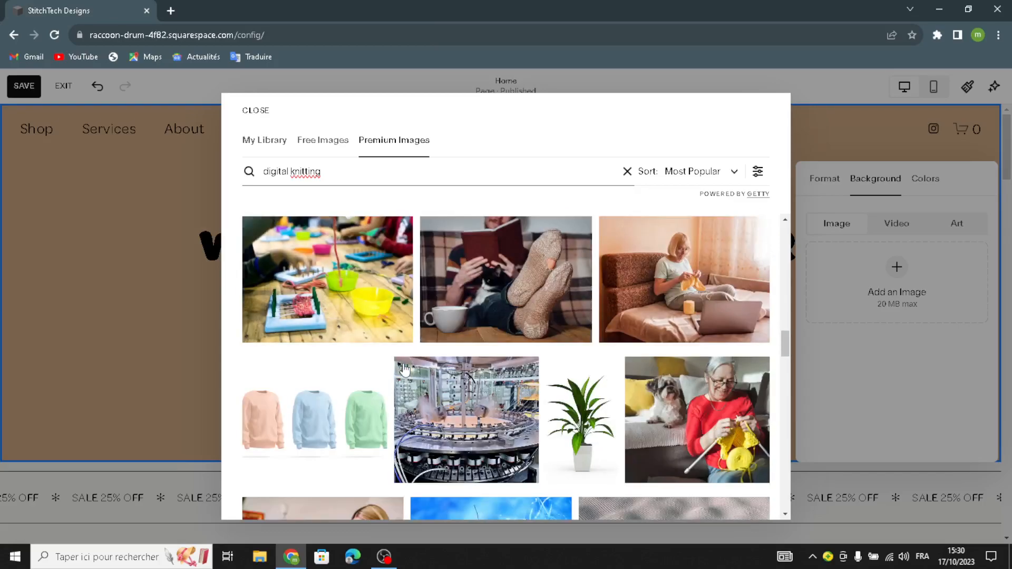
{"action": "scroll", "coordinate": [405, 369], "scroll_direction": "down", "scroll_amount": 3}
{"action": "scroll", "coordinate": [405, 368], "scroll_direction": "down", "scroll_amount": 2}
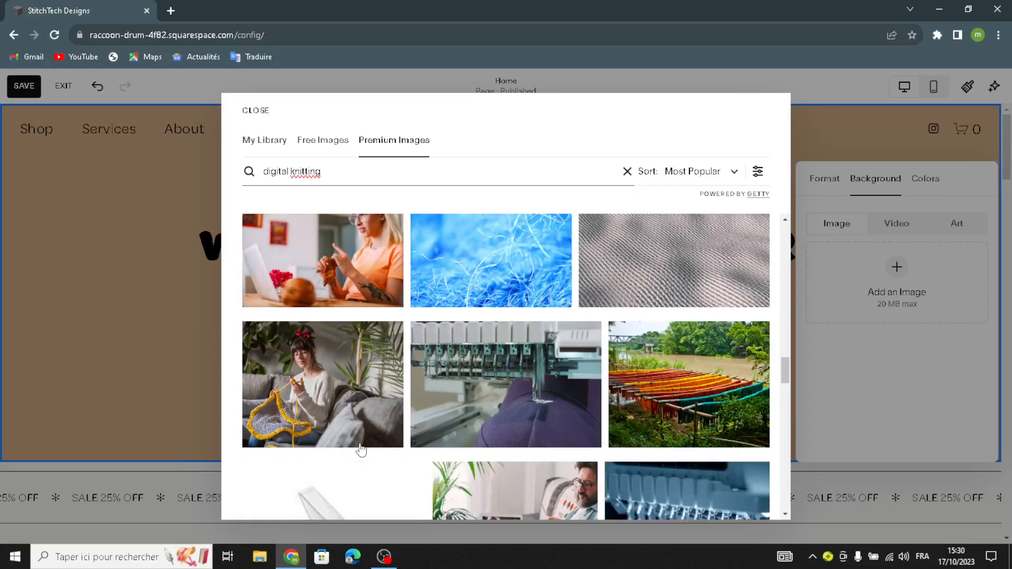
{"action": "scroll", "coordinate": [346, 470], "scroll_direction": "down", "scroll_amount": 3}
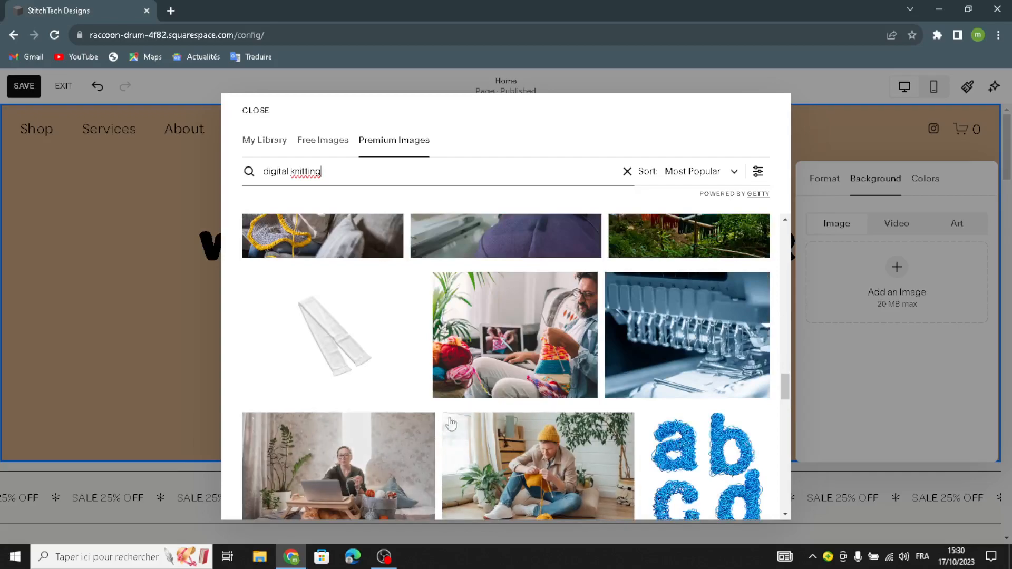
{"action": "scroll", "coordinate": [449, 425], "scroll_direction": "down", "scroll_amount": 1}
{"action": "left_click", "coordinate": [517, 424]}
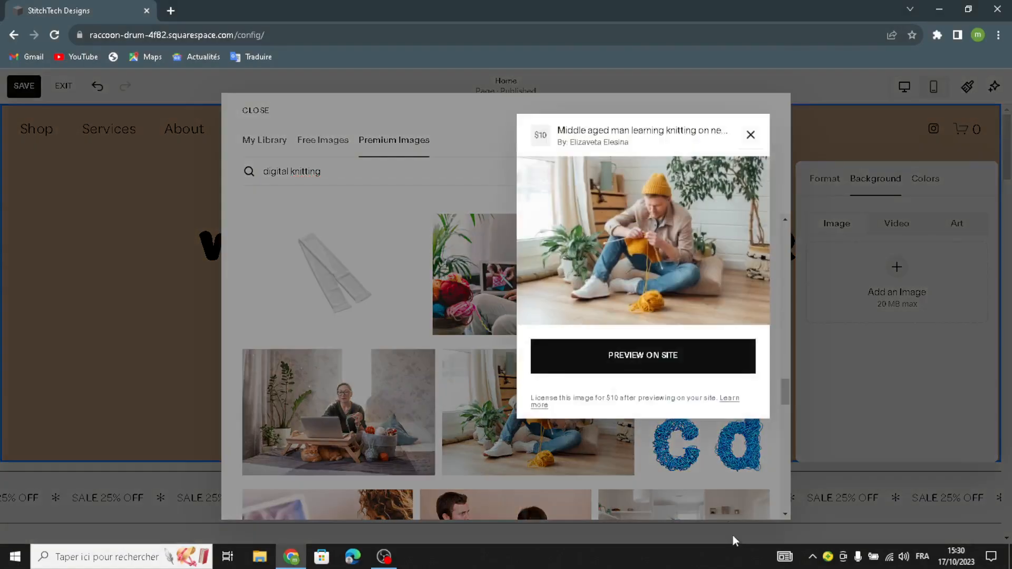
{"action": "left_click", "coordinate": [678, 365]}
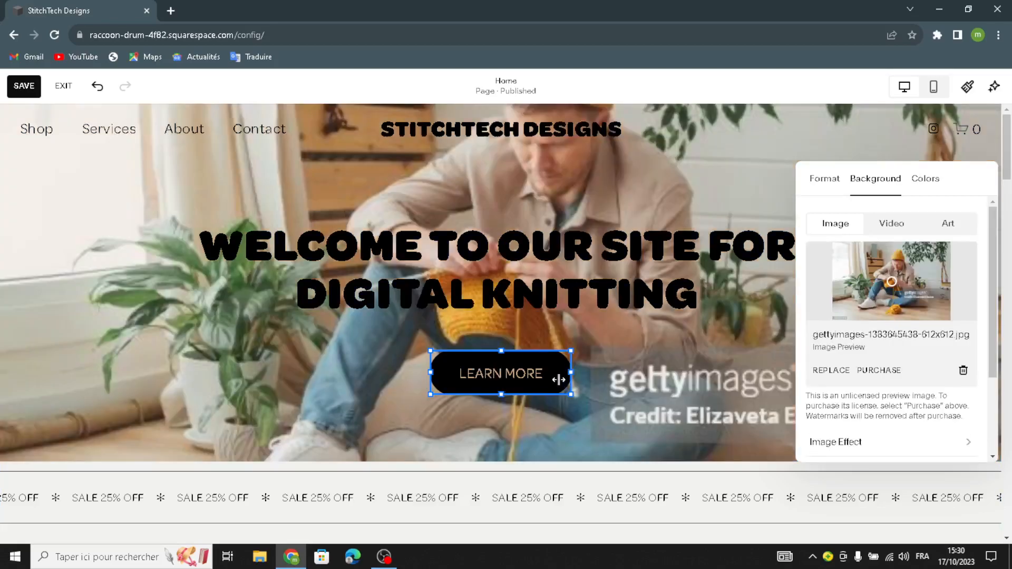
- Change the intro button's text to "shop now" and close its settings
{"action": "left_click", "coordinate": [557, 377]}
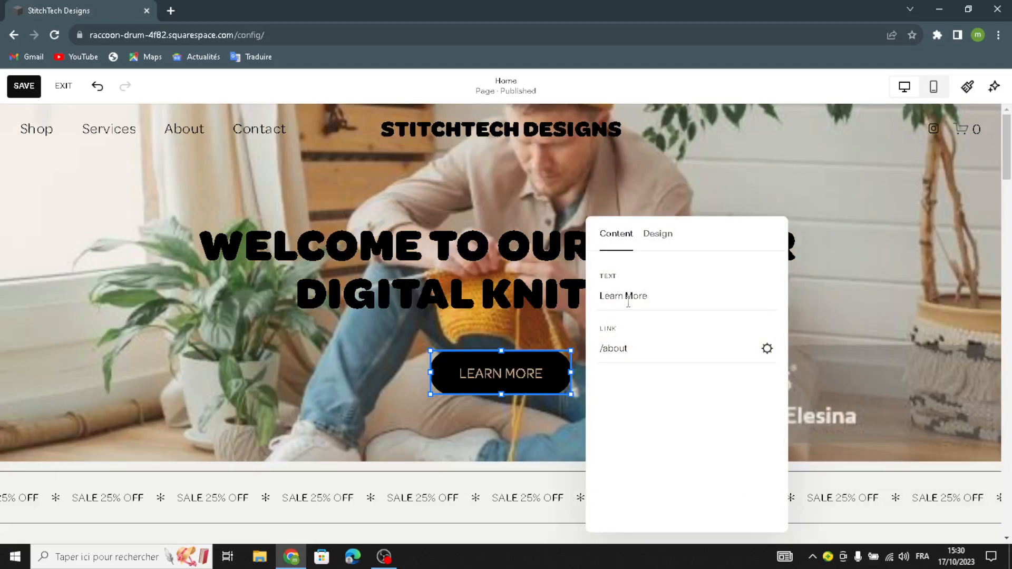
{"action": "left_click_drag", "start_coordinate": [658, 299], "coordinate": [595, 327]}
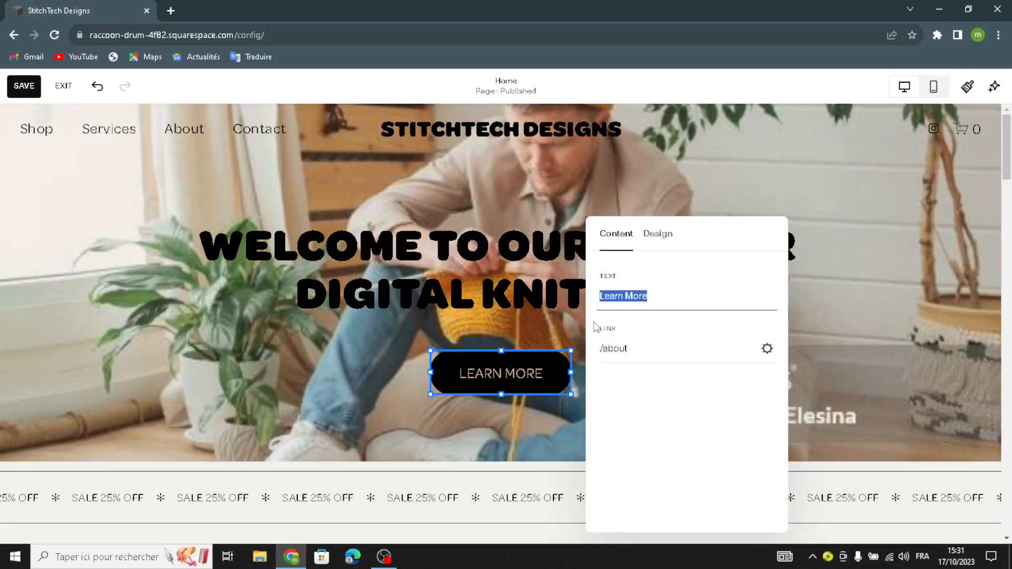
{"action": "type", "text": "shop "}
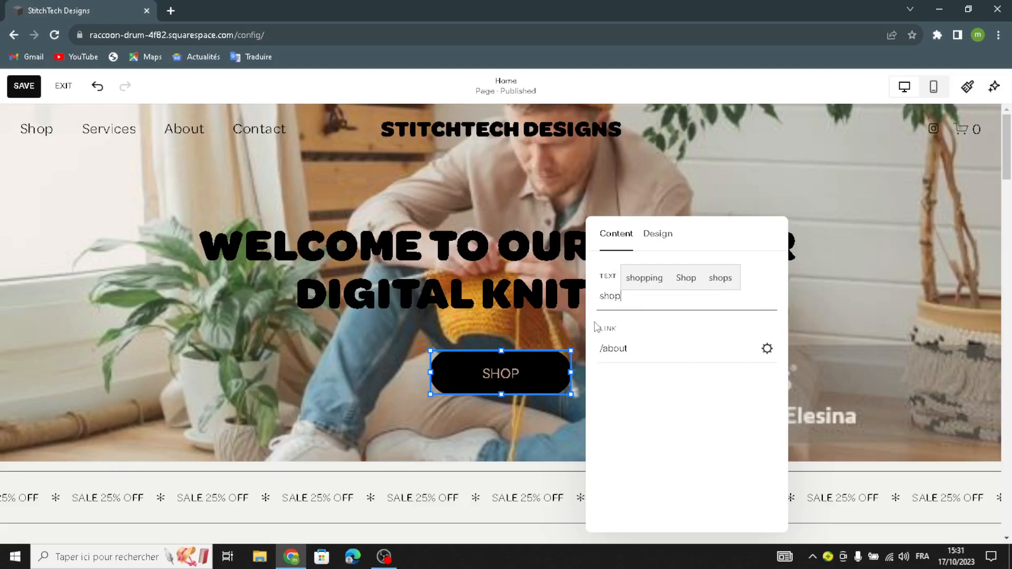
{"action": "type", "text": "now"}
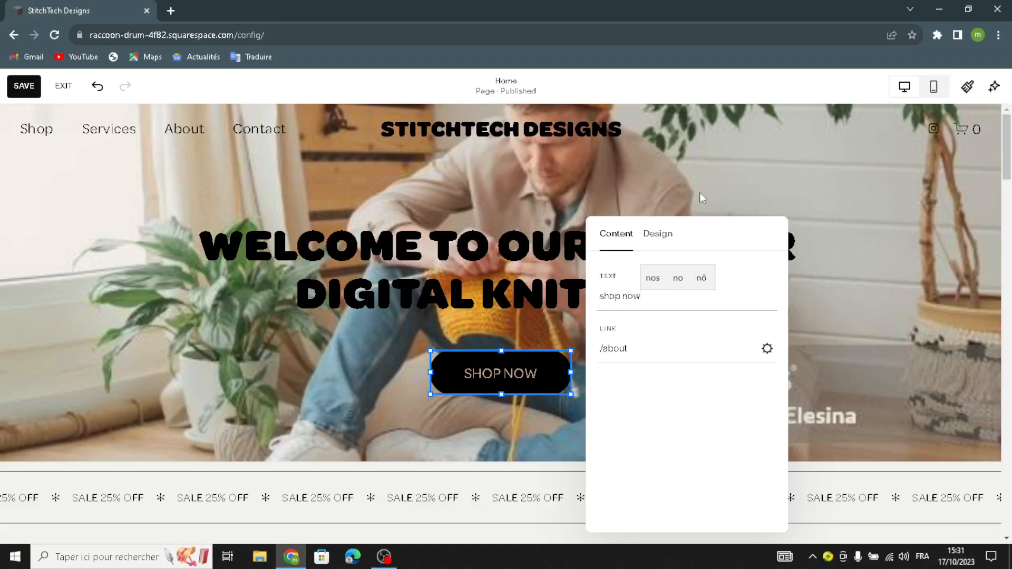
{"action": "left_click", "coordinate": [685, 187]}
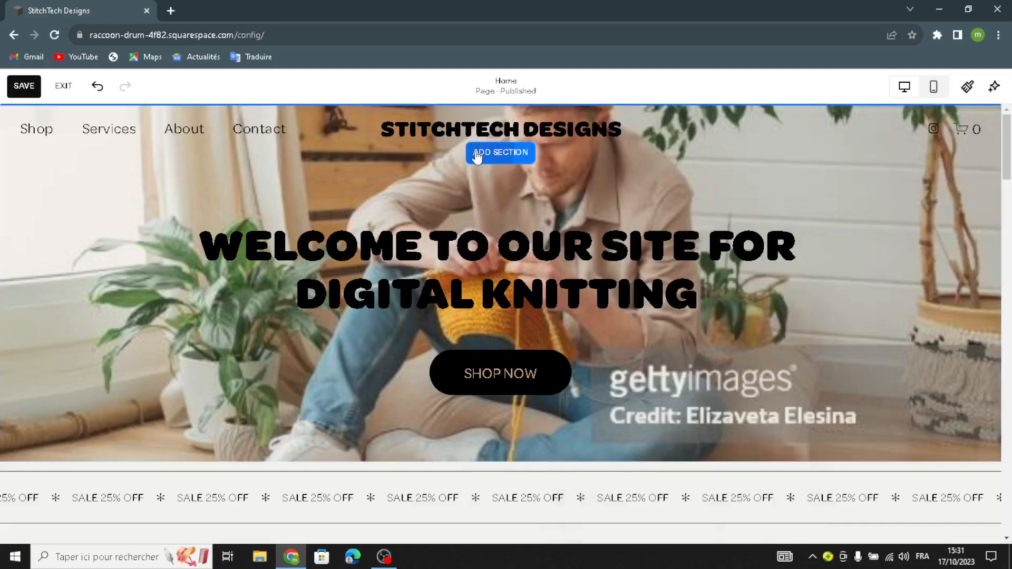
- Look through the section categories available for a new section above the intro, and close the list without adding one
{"action": "left_click", "coordinate": [477, 158]}
{"action": "scroll", "coordinate": [237, 324], "scroll_direction": "down", "scroll_amount": 3}
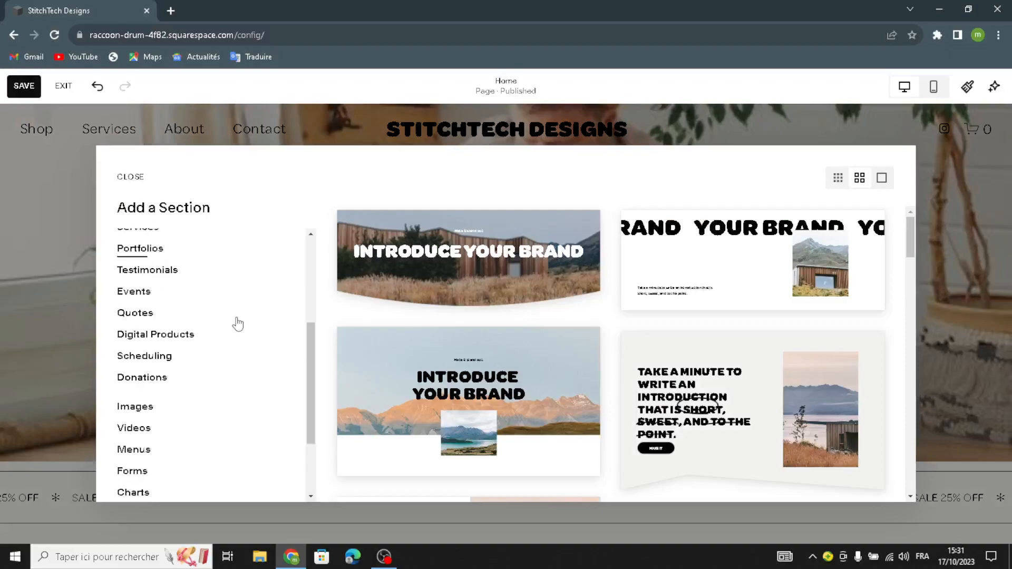
{"action": "scroll", "coordinate": [237, 324], "scroll_direction": "down", "scroll_amount": 2}
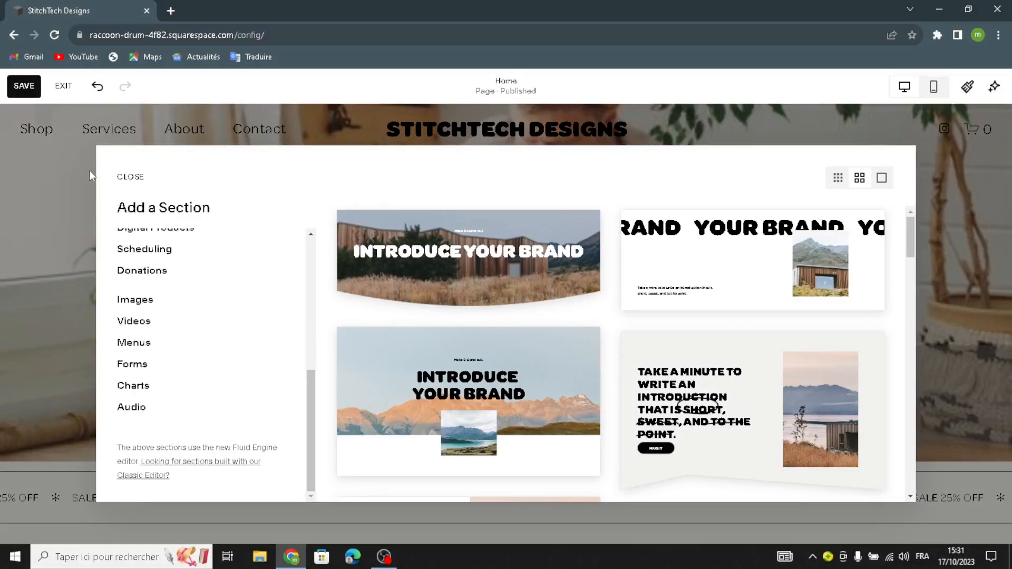
{"action": "left_click", "coordinate": [123, 181]}
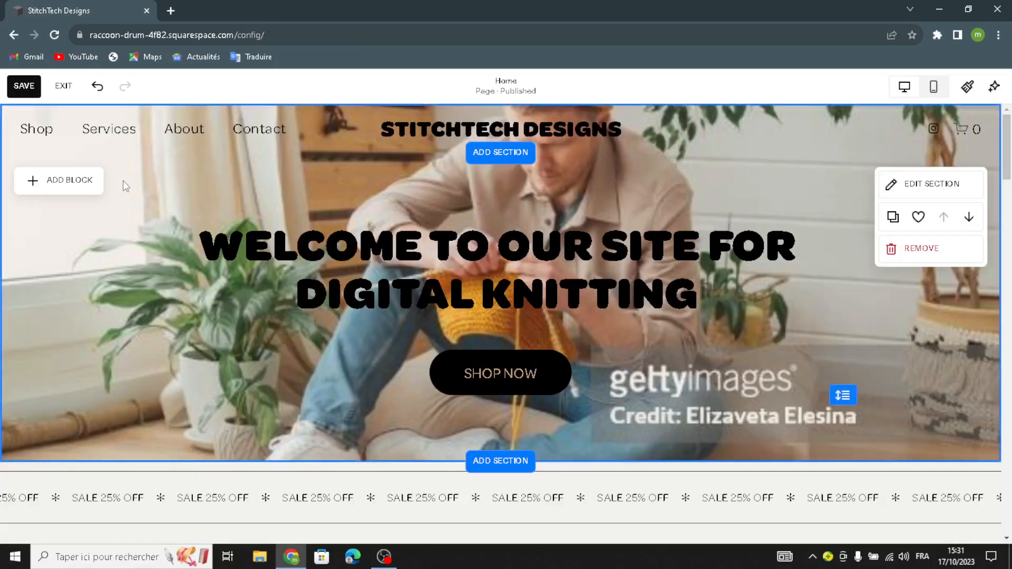
- Look over the blocks that can be added and the header's site title, logo and mobile logo options, and close the settings
{"action": "left_click", "coordinate": [52, 191]}
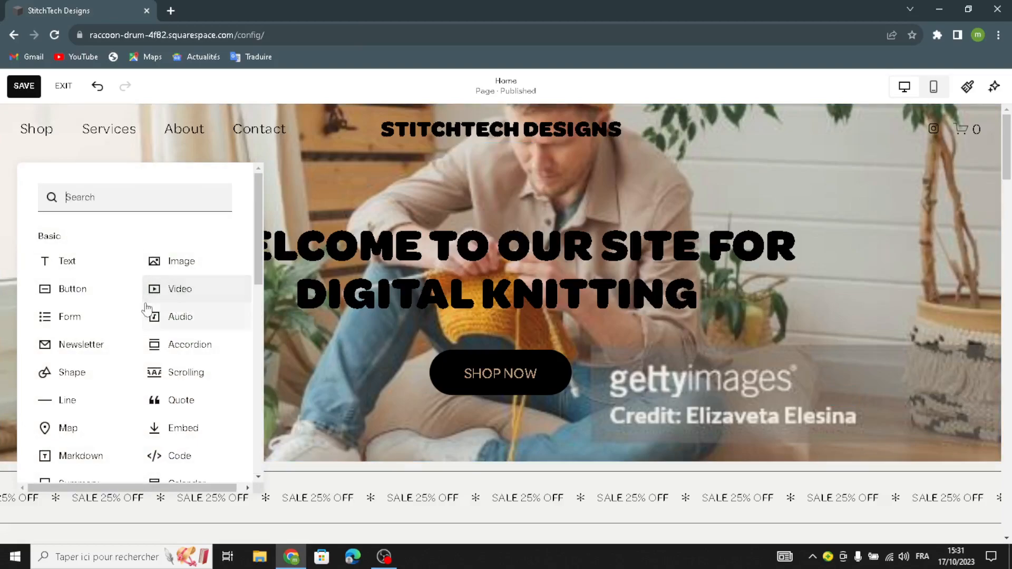
{"action": "left_click", "coordinate": [328, 179]}
{"action": "left_click", "coordinate": [512, 125]}
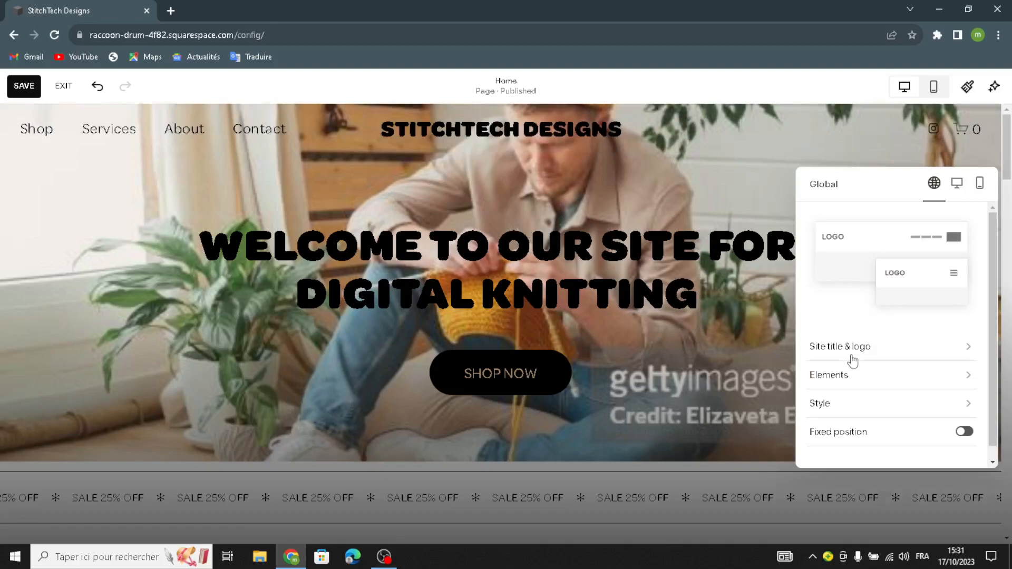
{"action": "left_click", "coordinate": [853, 348]}
{"action": "left_click", "coordinate": [894, 237]}
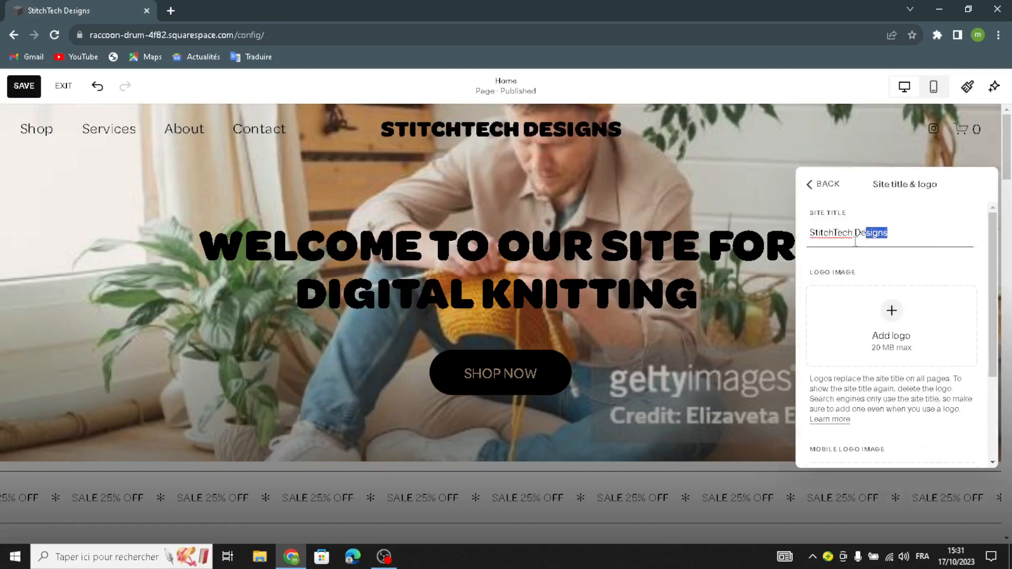
{"action": "left_click", "coordinate": [892, 310]}
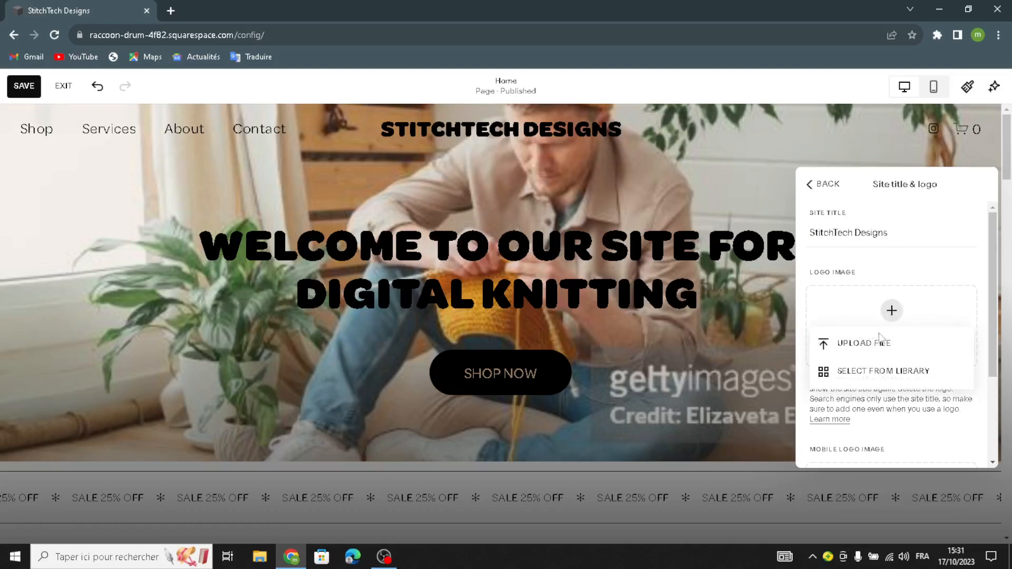
{"action": "left_click", "coordinate": [879, 419]}
{"action": "scroll", "coordinate": [896, 393], "scroll_direction": "down", "scroll_amount": 2}
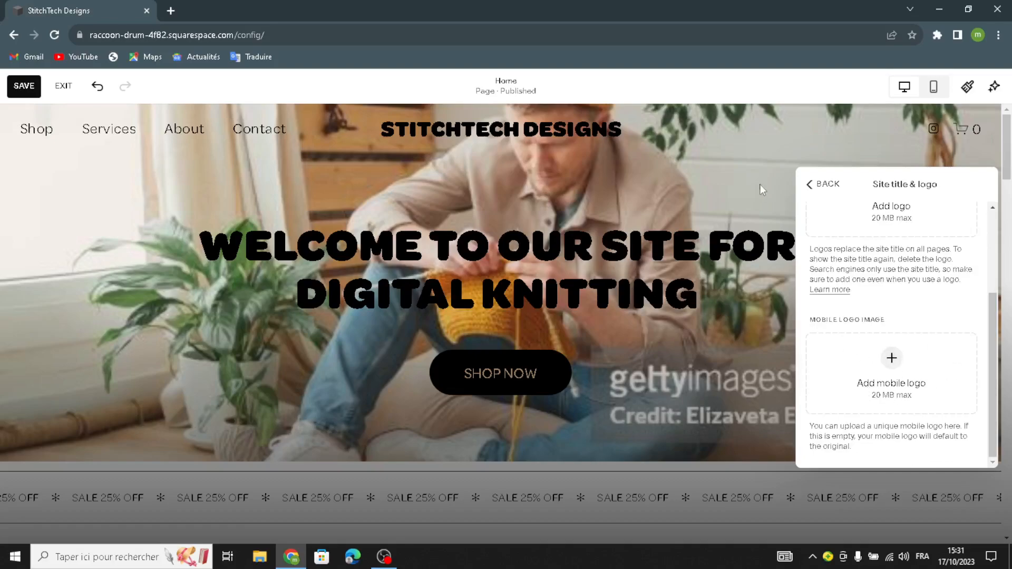
{"action": "left_click", "coordinate": [813, 182]}
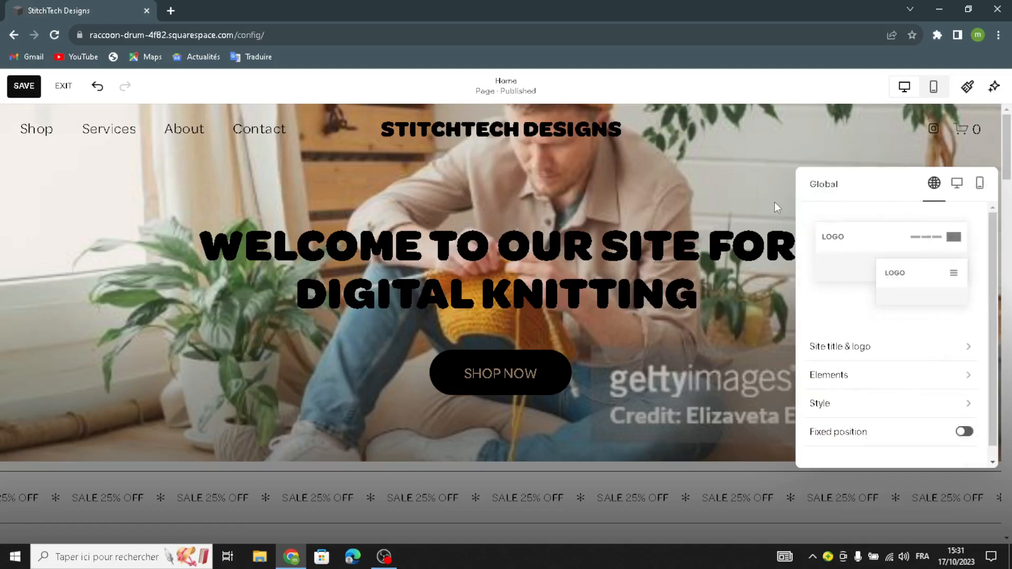
{"action": "left_click", "coordinate": [773, 201]}
- Raise the wave intensity of the scrolling "SALE 25% OFF" banner by one notch and set its text size to S
{"action": "scroll", "coordinate": [601, 281], "scroll_direction": "down", "scroll_amount": 6}
{"action": "scroll", "coordinate": [409, 235], "scroll_direction": "up", "scroll_amount": 1}
{"action": "scroll", "coordinate": [326, 240], "scroll_direction": "down", "scroll_amount": 3}
{"action": "scroll", "coordinate": [284, 237], "scroll_direction": "up", "scroll_amount": 2}
{"action": "left_click", "coordinate": [125, 178]}
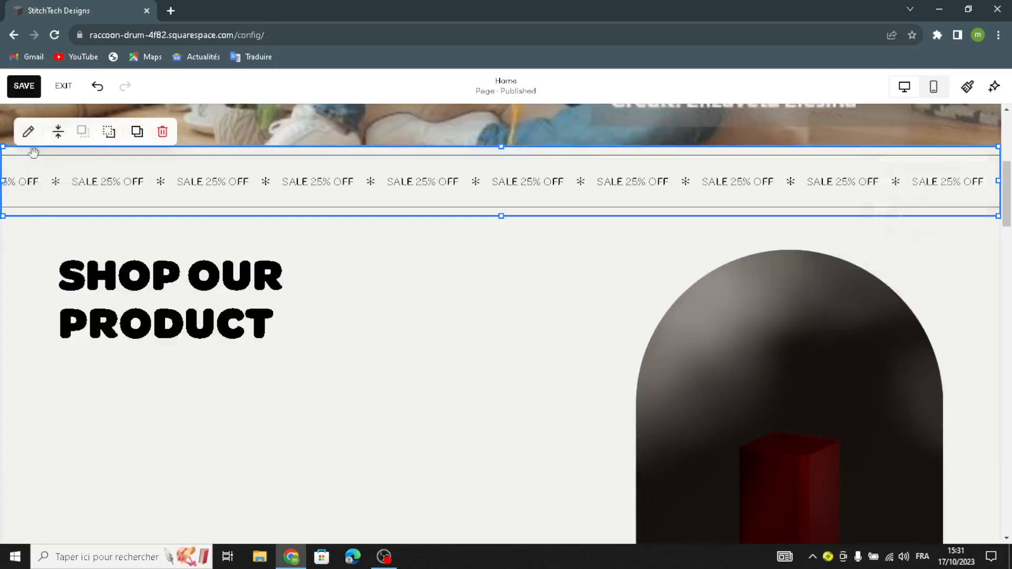
{"action": "left_click", "coordinate": [27, 128]}
{"action": "left_click", "coordinate": [867, 191]}
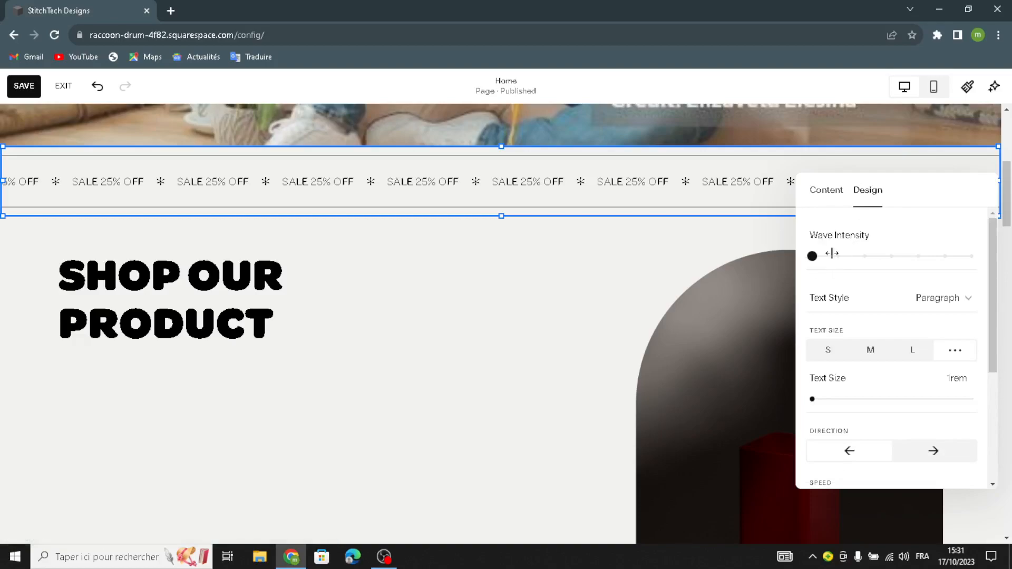
{"action": "left_click_drag", "start_coordinate": [812, 256], "coordinate": [838, 256]}
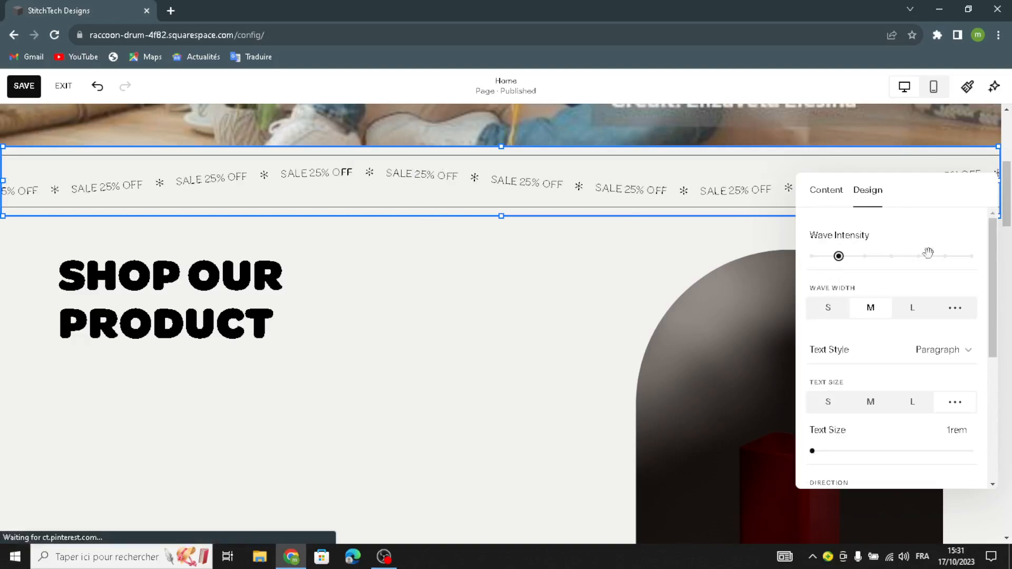
{"action": "left_click", "coordinate": [831, 406]}
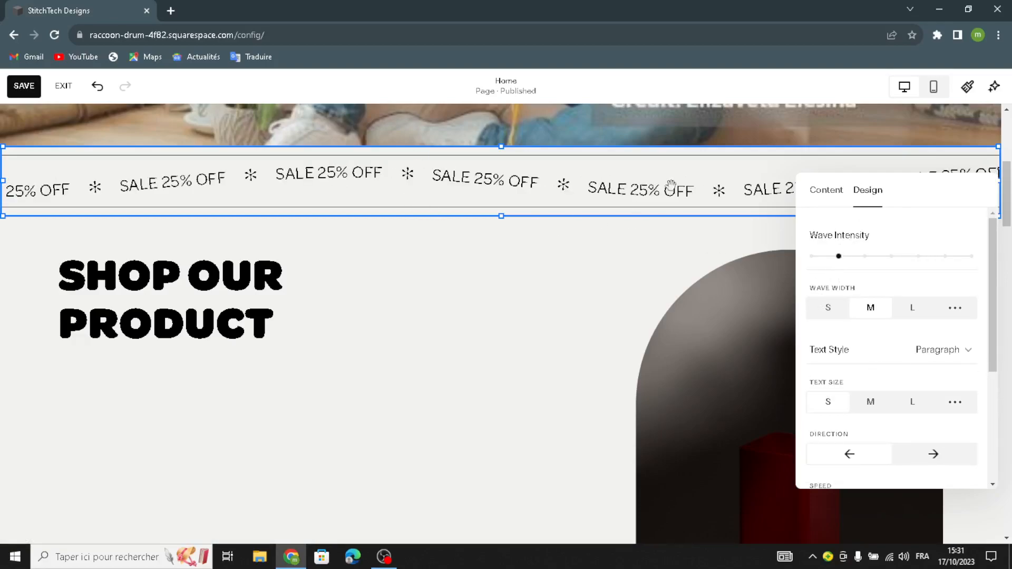
{"action": "scroll", "coordinate": [807, 306], "scroll_direction": "down", "scroll_amount": 1}
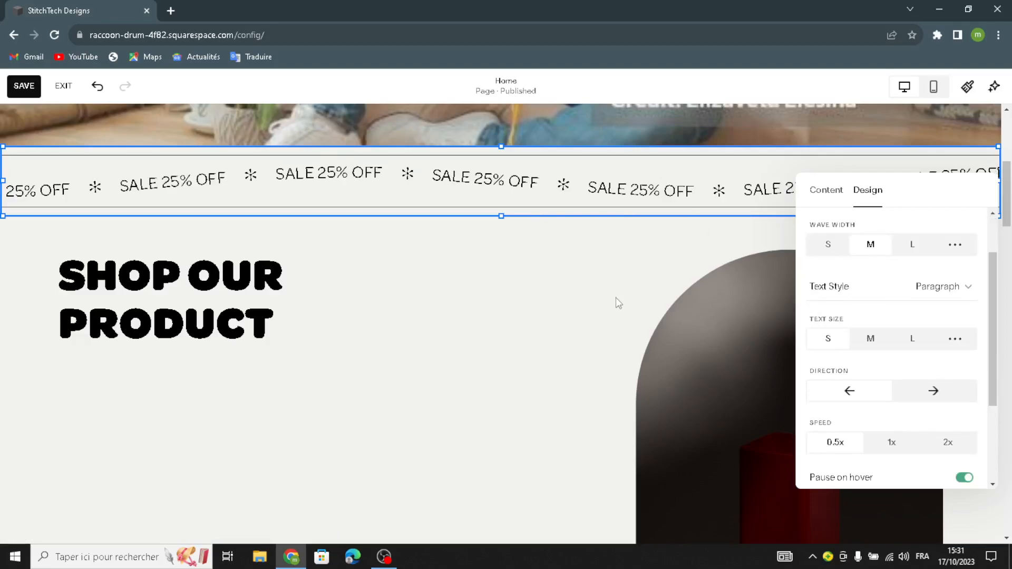
{"action": "left_click", "coordinate": [601, 294]}
- Delete the arched image of the red box in the "Shop our product" section
{"action": "scroll", "coordinate": [542, 290], "scroll_direction": "down", "scroll_amount": 3}
{"action": "scroll", "coordinate": [715, 283], "scroll_direction": "up", "scroll_amount": 1}
{"action": "left_click", "coordinate": [715, 254]}
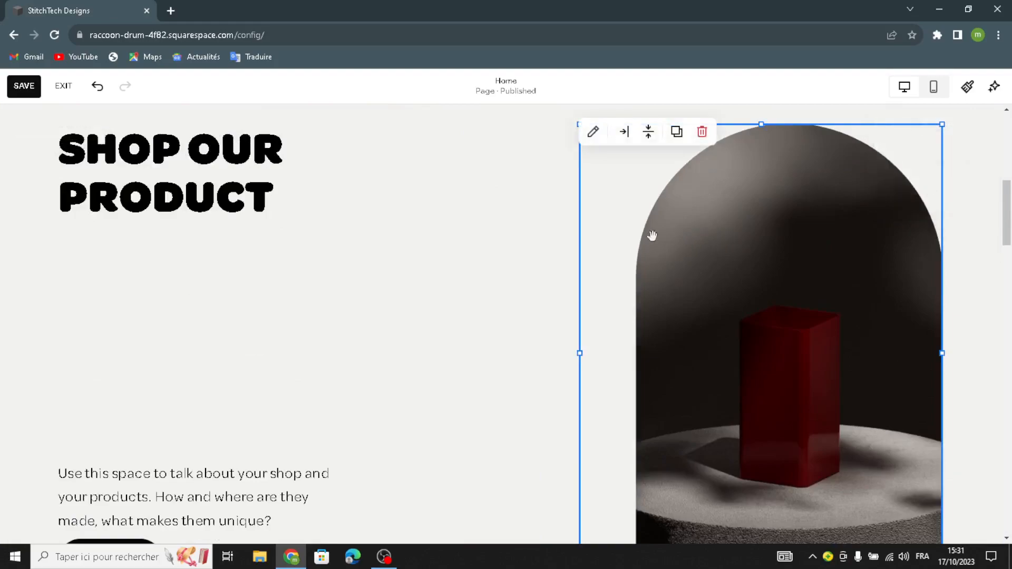
{"action": "left_click", "coordinate": [702, 133]}
- Add an image block to the "Shop our product" section and move it into the space freed by the deleted image
{"action": "left_click", "coordinate": [39, 136]}
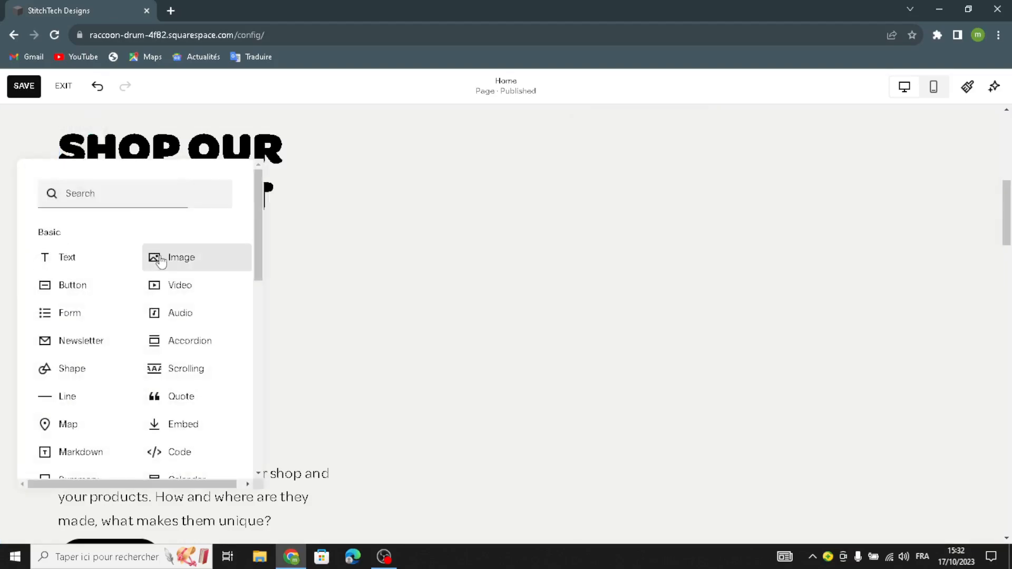
{"action": "left_click", "coordinate": [151, 261]}
{"action": "scroll", "coordinate": [828, 400], "scroll_direction": "down", "scroll_amount": 2}
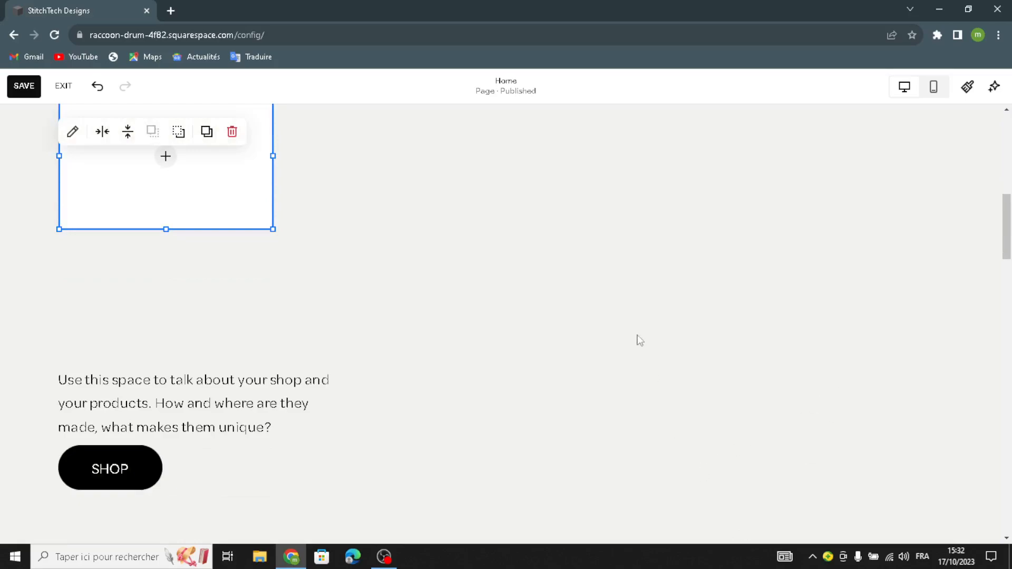
{"action": "scroll", "coordinate": [545, 243], "scroll_direction": "up", "scroll_amount": 2}
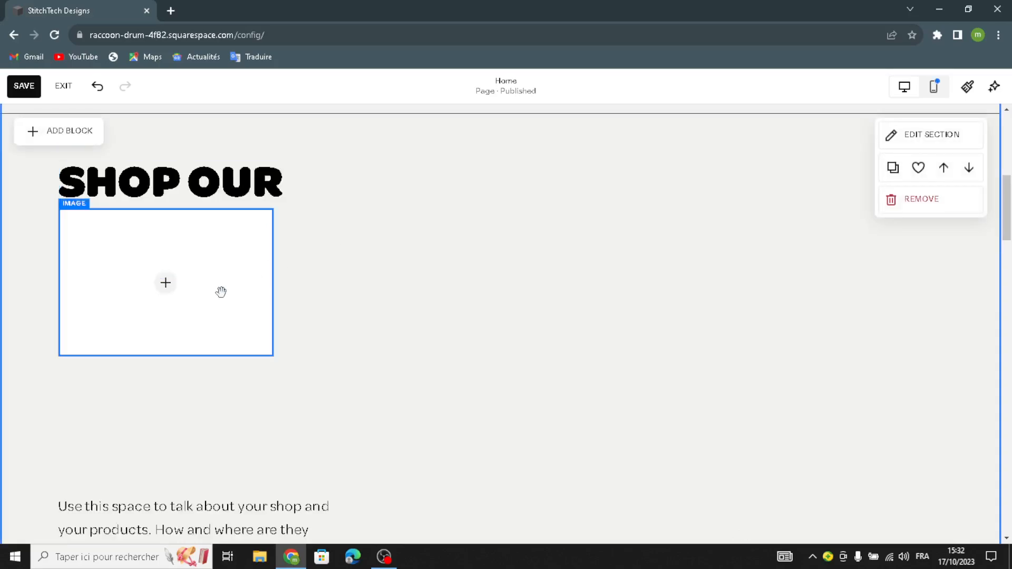
{"action": "left_click", "coordinate": [230, 332]}
{"action": "left_click_drag", "start_coordinate": [231, 332], "coordinate": [690, 308]}
{"action": "left_click", "coordinate": [690, 308]}
- Search the free images for "digital knitting" to fill the new image block
{"action": "left_click", "coordinate": [628, 331]}
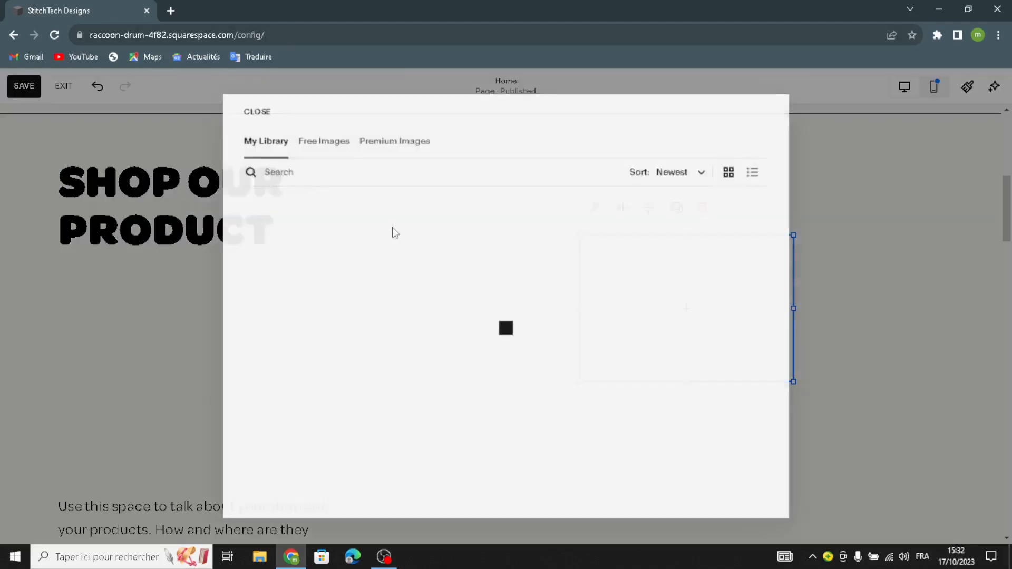
{"action": "left_click", "coordinate": [326, 141]}
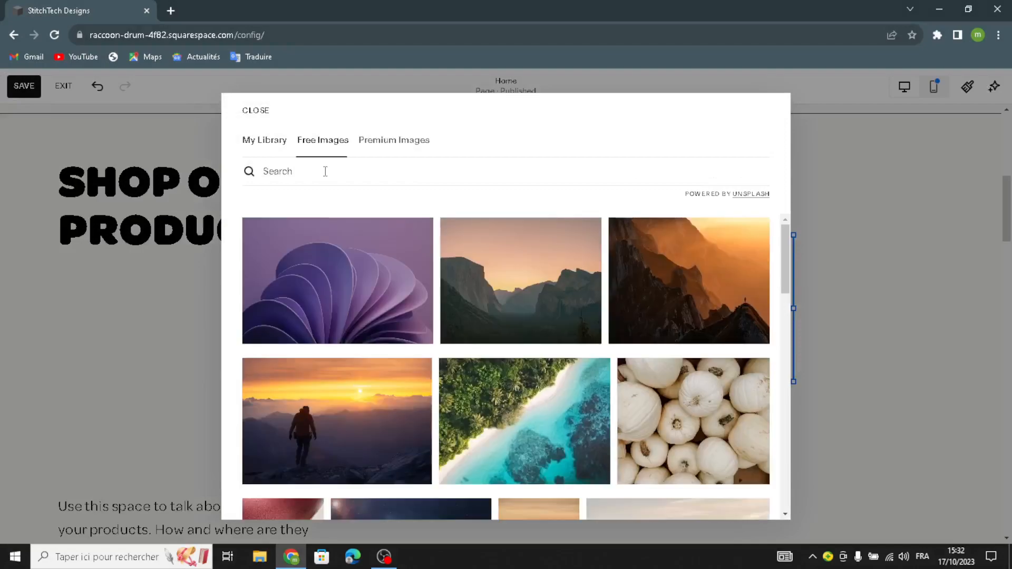
{"action": "left_click", "coordinate": [326, 171]}
{"action": "type", "text": "dig"}
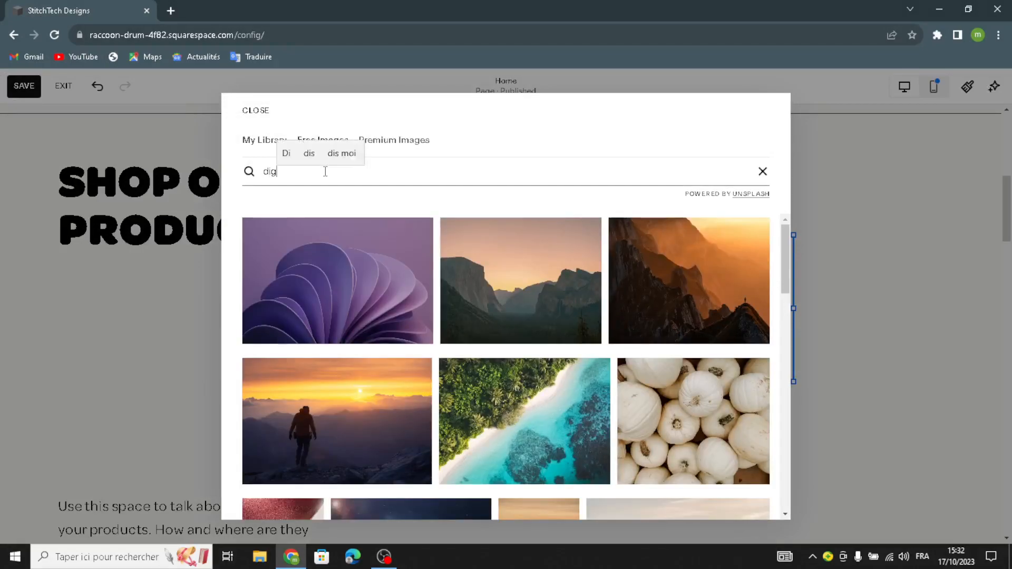
{"action": "type", "text": "ital k"}
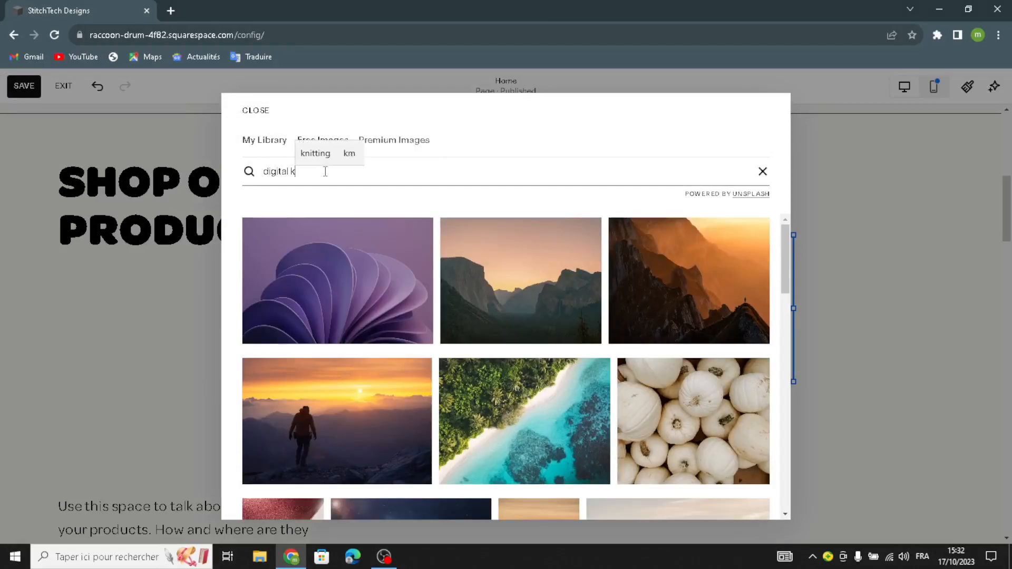
{"action": "type", "text": "nitting"}
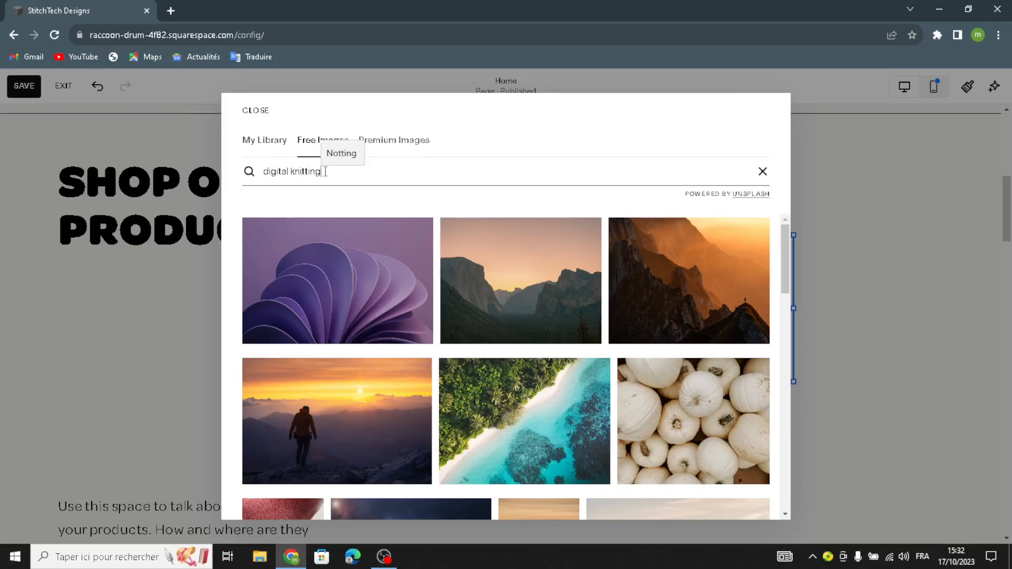
{"action": "key", "text": "Return"}
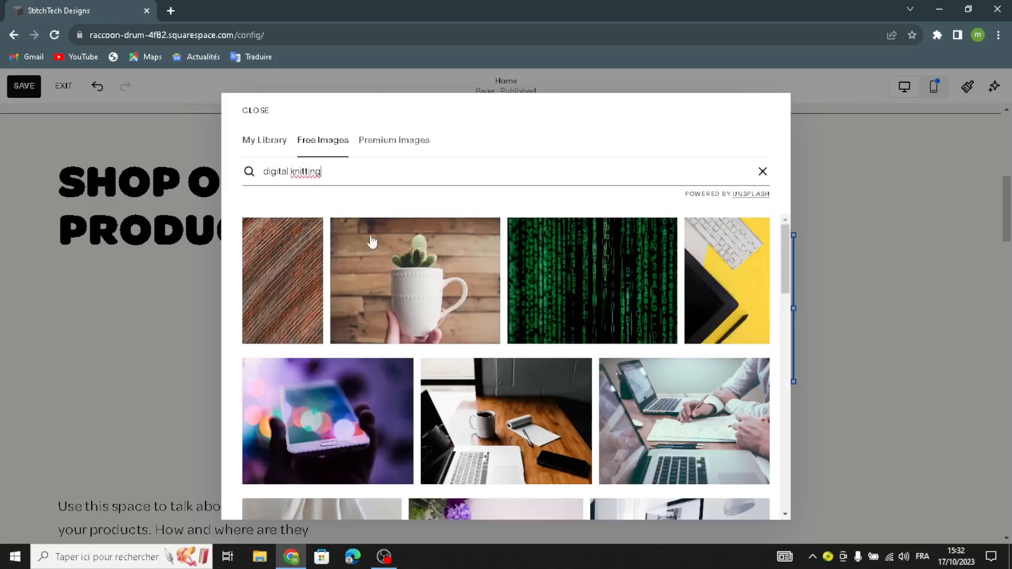
- Add the free photo of purple flowers and a basket of yarn balls to the image block
{"action": "scroll", "coordinate": [467, 364], "scroll_direction": "down", "scroll_amount": 3}
{"action": "left_click", "coordinate": [468, 364]}
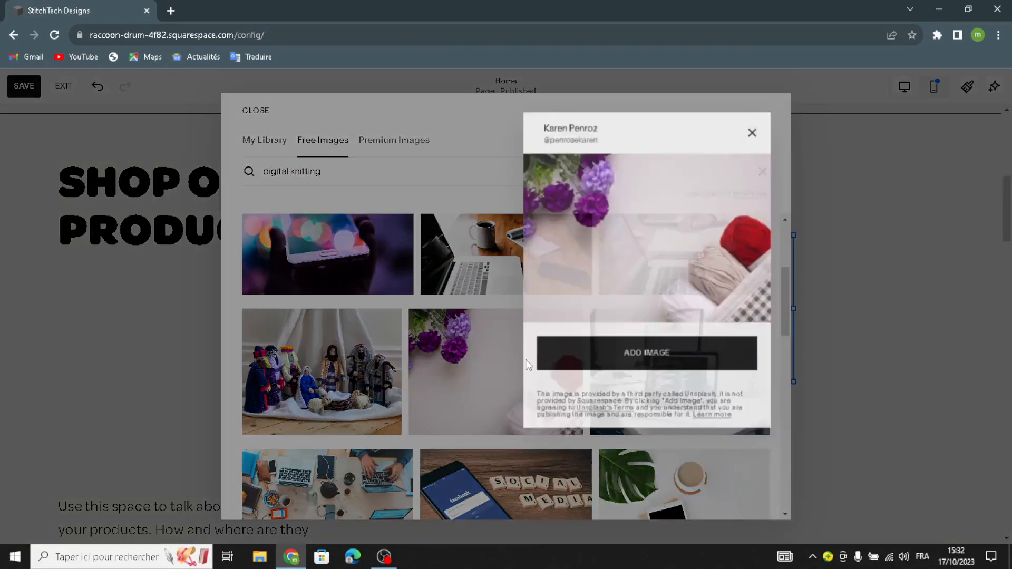
{"action": "left_click", "coordinate": [642, 358]}
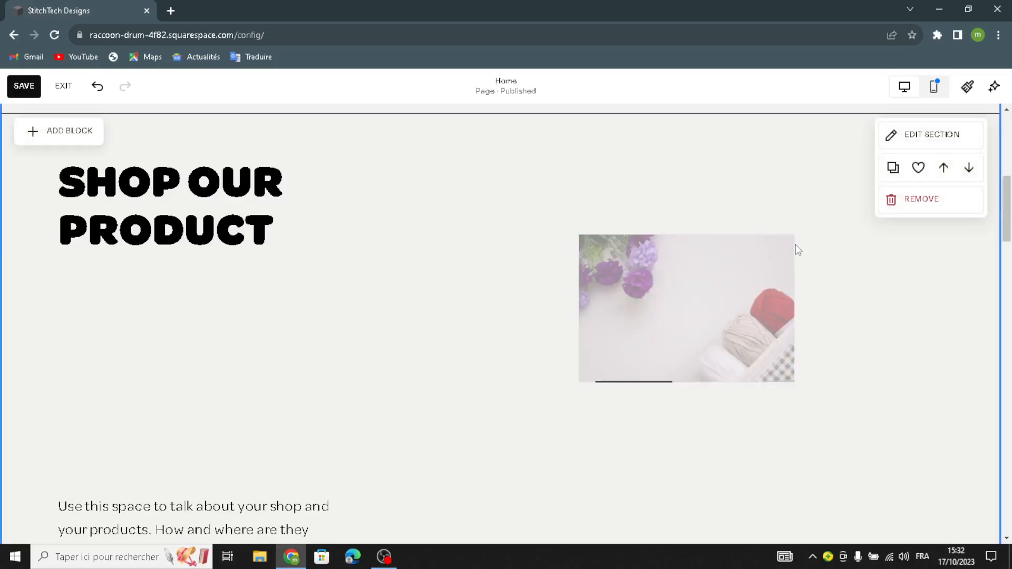
- Enlarge the yarn photo to fill the space beside the "Shop our product" heading and move it up just below the sale banner
{"action": "left_click", "coordinate": [786, 246]}
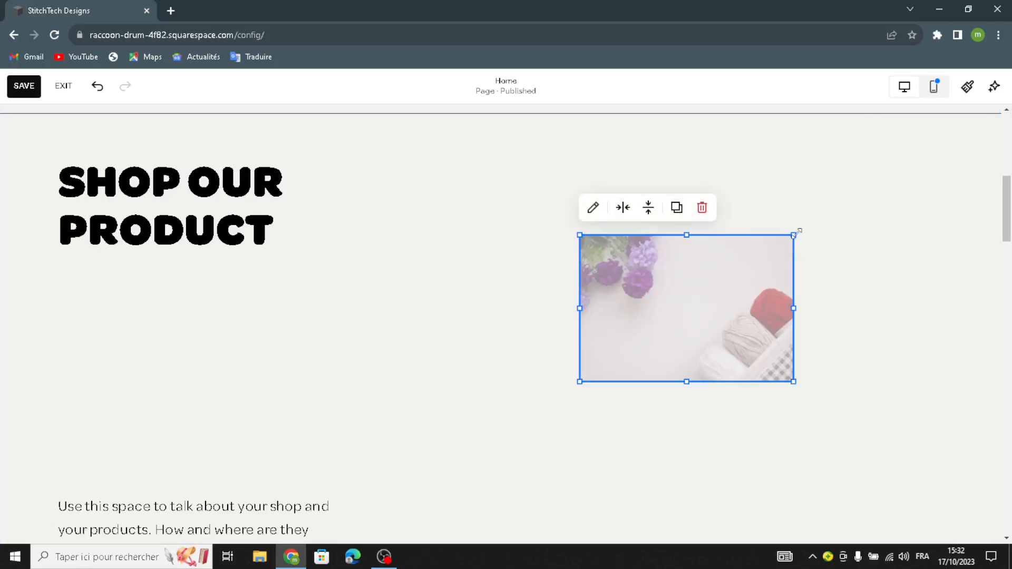
{"action": "left_click_drag", "start_coordinate": [875, 163], "coordinate": [955, 121]}
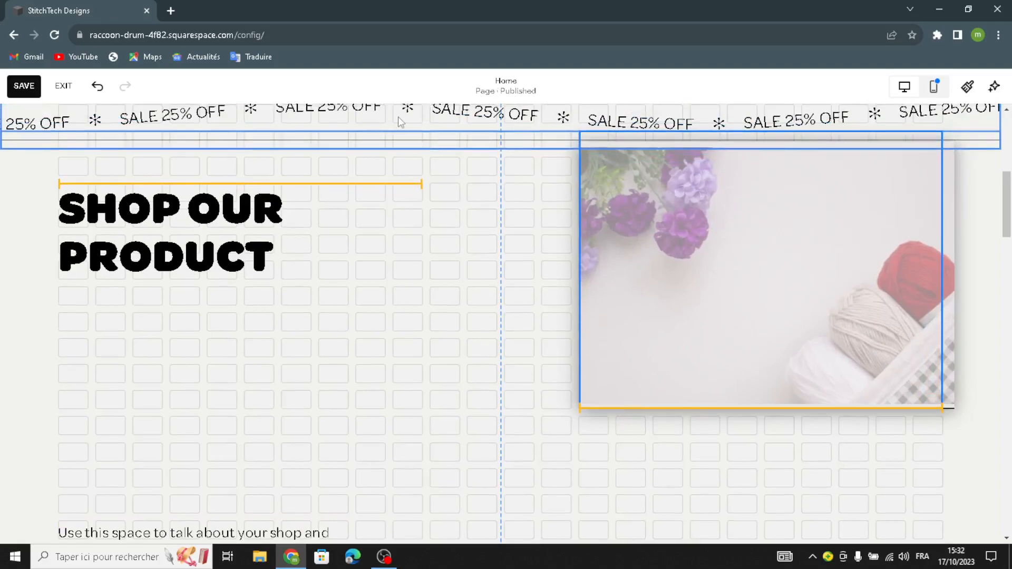
{"action": "left_click_drag", "start_coordinate": [580, 408], "coordinate": [416, 493]}
{"action": "left_click_drag", "start_coordinate": [455, 384], "coordinate": [455, 384]}
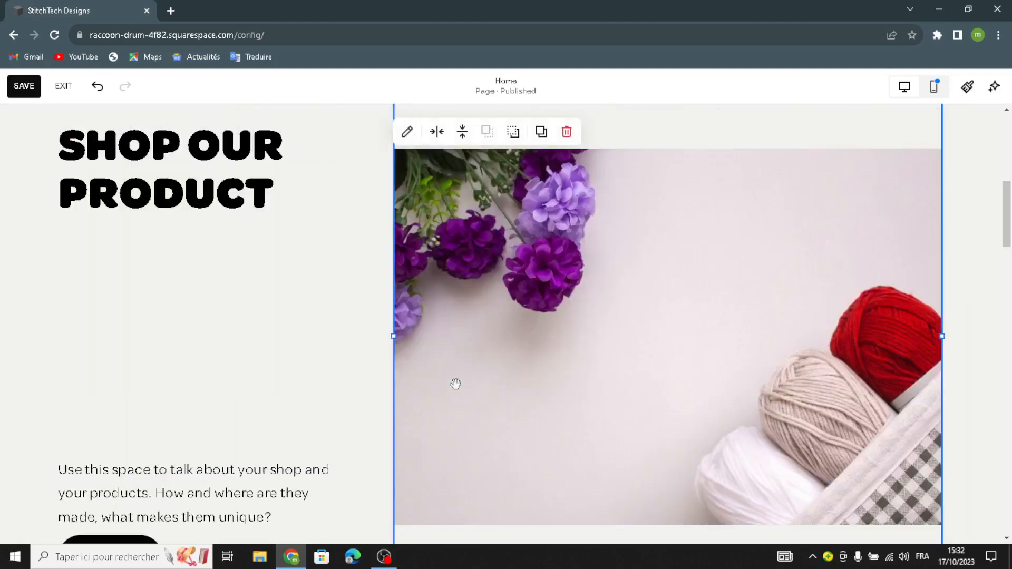
{"action": "left_click_drag", "start_coordinate": [782, 319], "coordinate": [795, 273]}
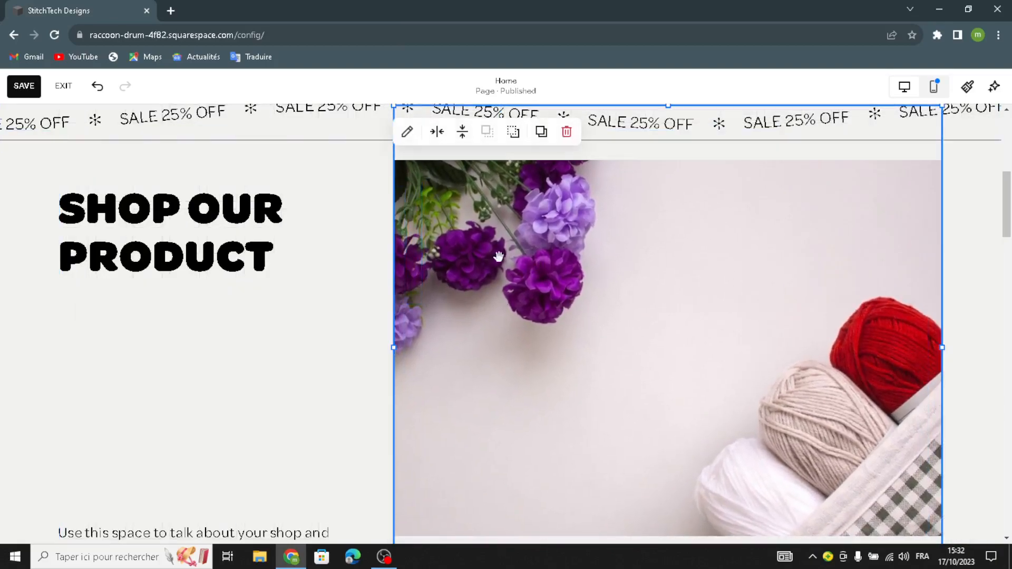
- Move the shop description paragraph up closer to the heading and change its text style to Heading 4
{"action": "scroll", "coordinate": [654, 417], "scroll_direction": "down", "scroll_amount": 5}
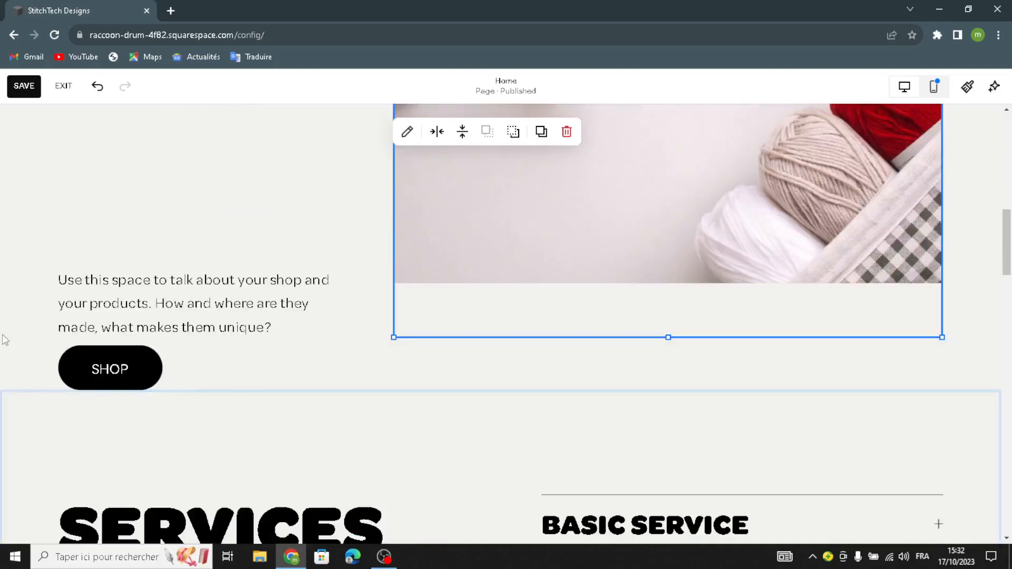
{"action": "left_click_drag", "start_coordinate": [90, 225], "coordinate": [90, 158]}
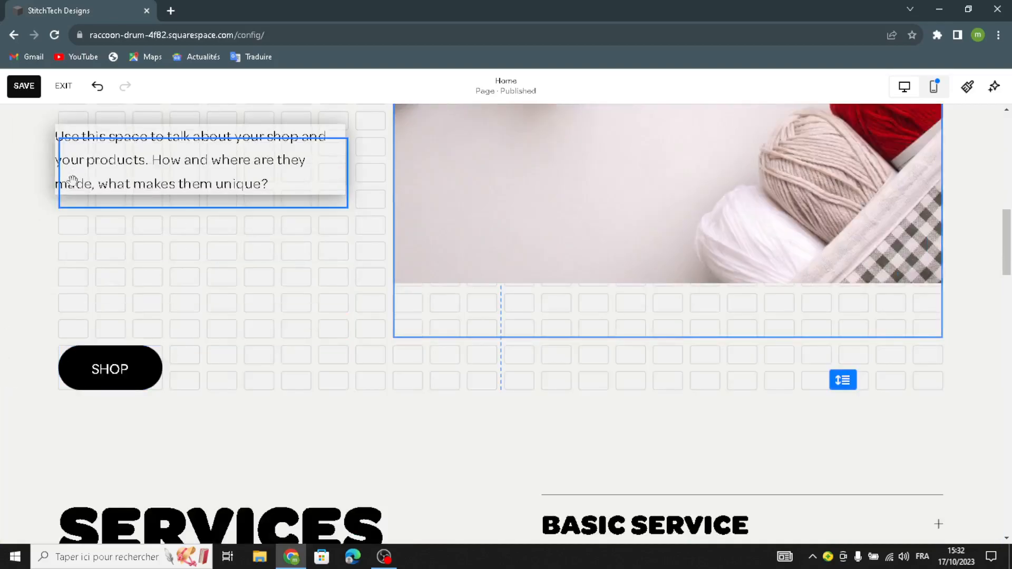
{"action": "scroll", "coordinate": [79, 212], "scroll_direction": "up", "scroll_amount": 2}
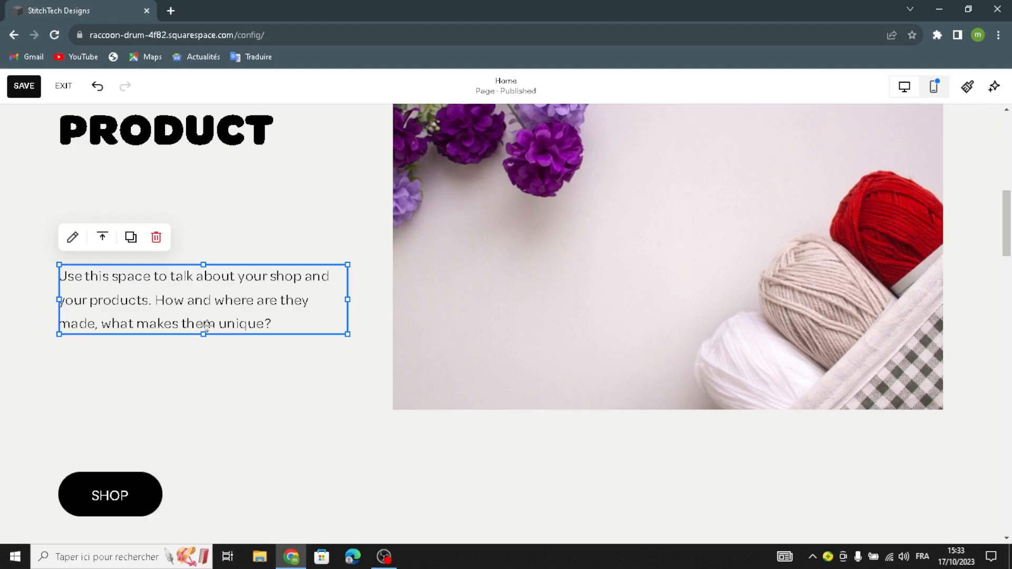
{"action": "left_click", "coordinate": [74, 235]}
{"action": "left_click", "coordinate": [151, 238]}
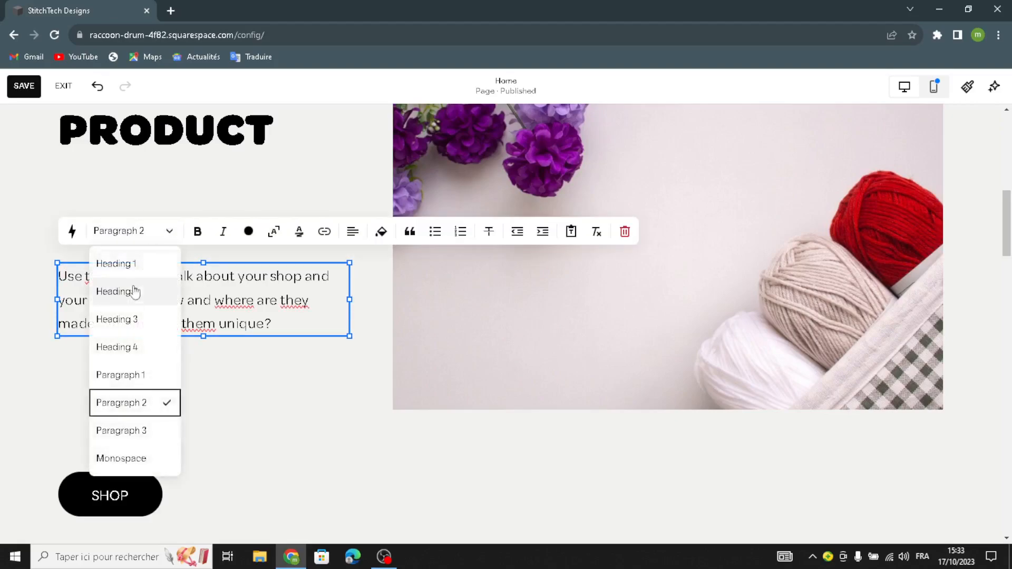
{"action": "left_click", "coordinate": [125, 348]}
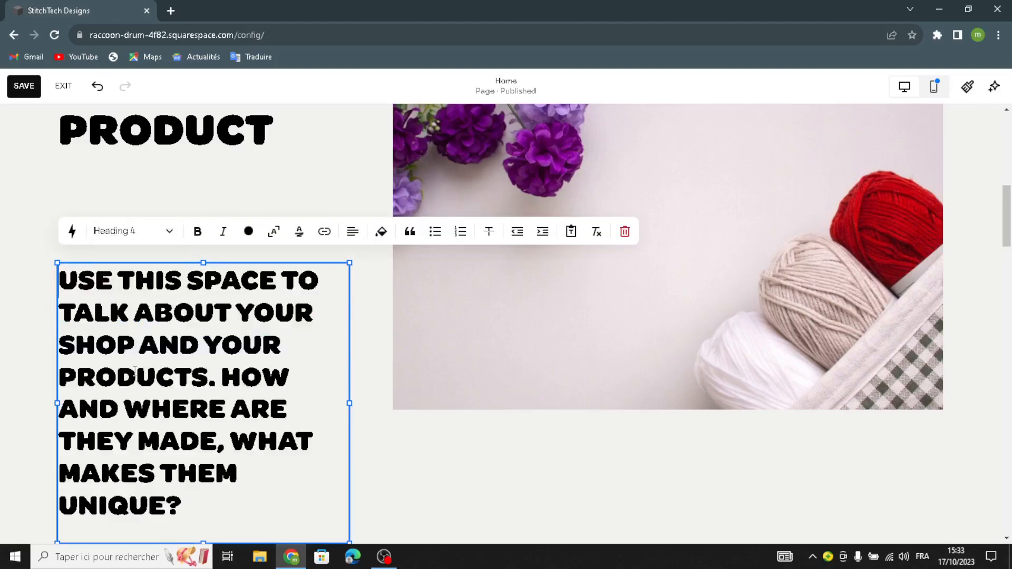
- Move the description text up under the "Shop our product" heading and bring the Shop button up beneath it
{"action": "left_click", "coordinate": [362, 403]}
{"action": "left_click_drag", "start_coordinate": [196, 393], "coordinate": [196, 317]}
{"action": "scroll", "coordinate": [195, 450], "scroll_direction": "down", "scroll_amount": 3}
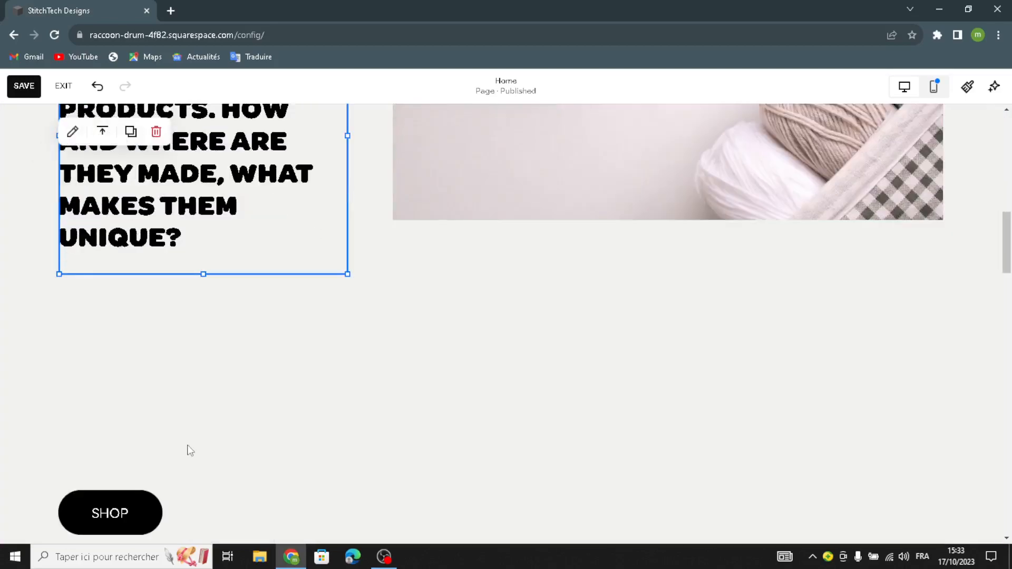
{"action": "left_click_drag", "start_coordinate": [119, 508], "coordinate": [126, 350]}
- Give the "Shop our product" section a background art pattern of tan diagonal layered planes
{"action": "scroll", "coordinate": [556, 361], "scroll_direction": "up", "scroll_amount": 3}
{"action": "scroll", "coordinate": [556, 361], "scroll_direction": "up", "scroll_amount": 4}
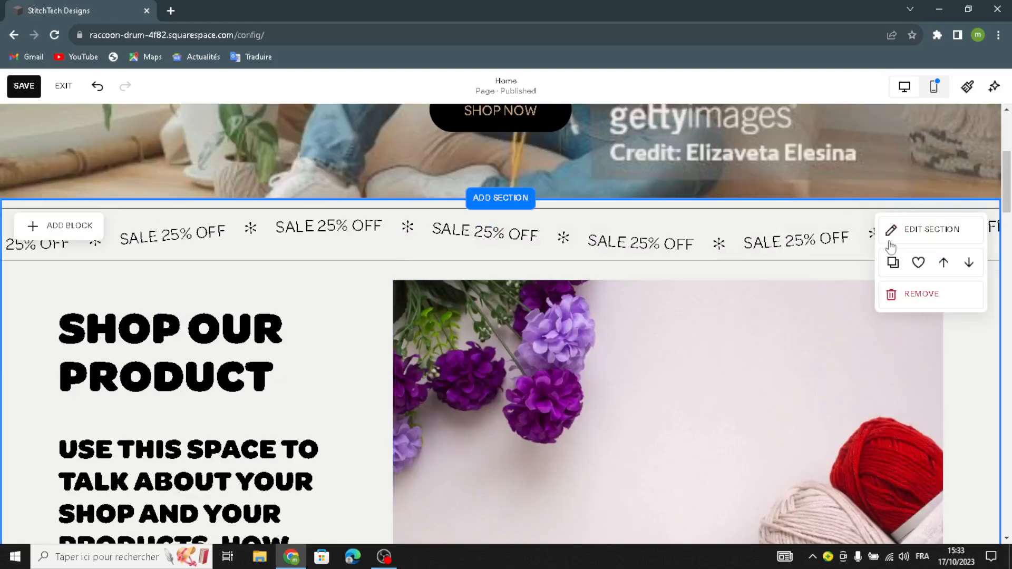
{"action": "left_click", "coordinate": [903, 237]}
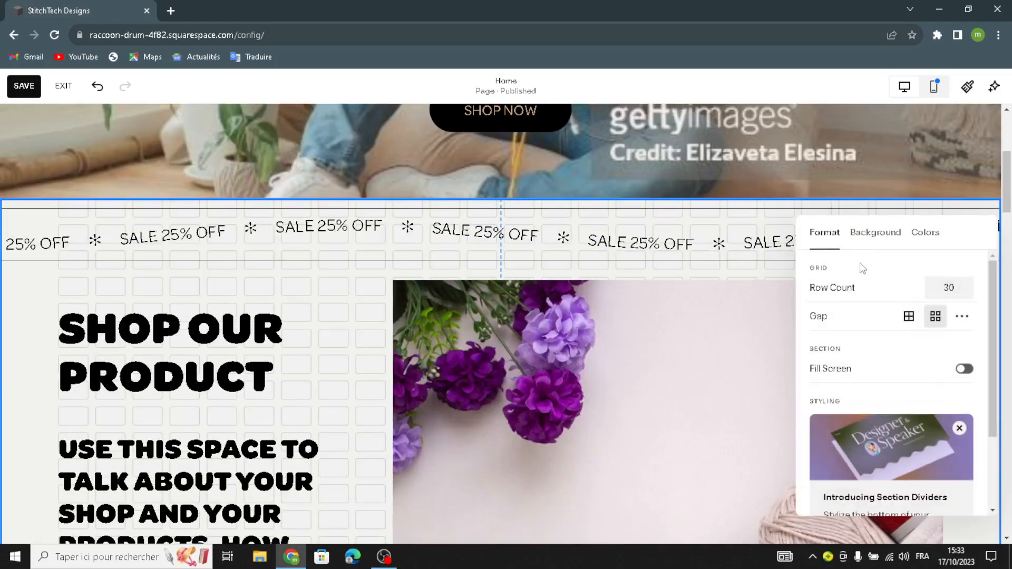
{"action": "left_click", "coordinate": [870, 233]}
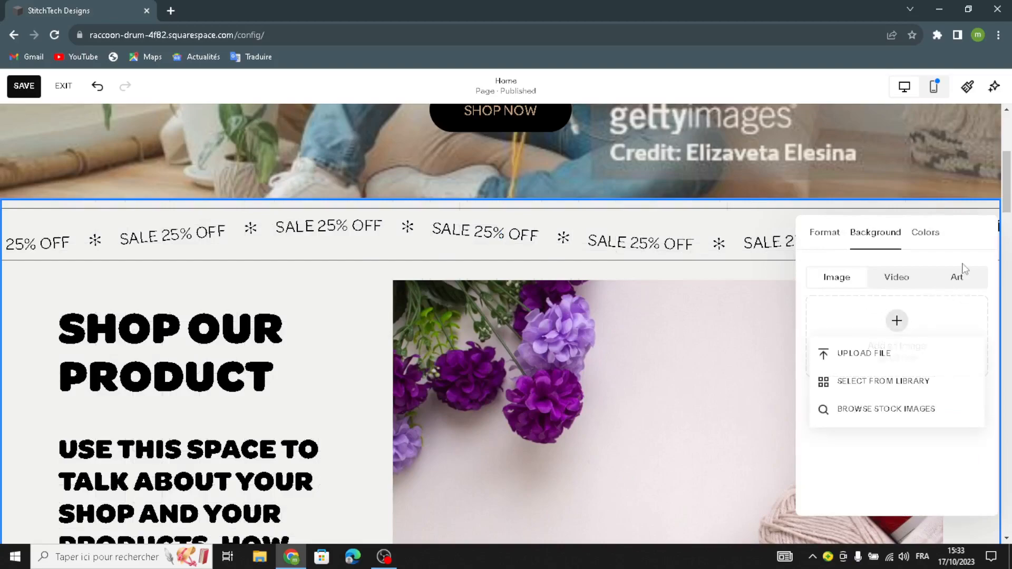
{"action": "left_click", "coordinate": [956, 279]}
{"action": "scroll", "coordinate": [919, 434], "scroll_direction": "down", "scroll_amount": 5}
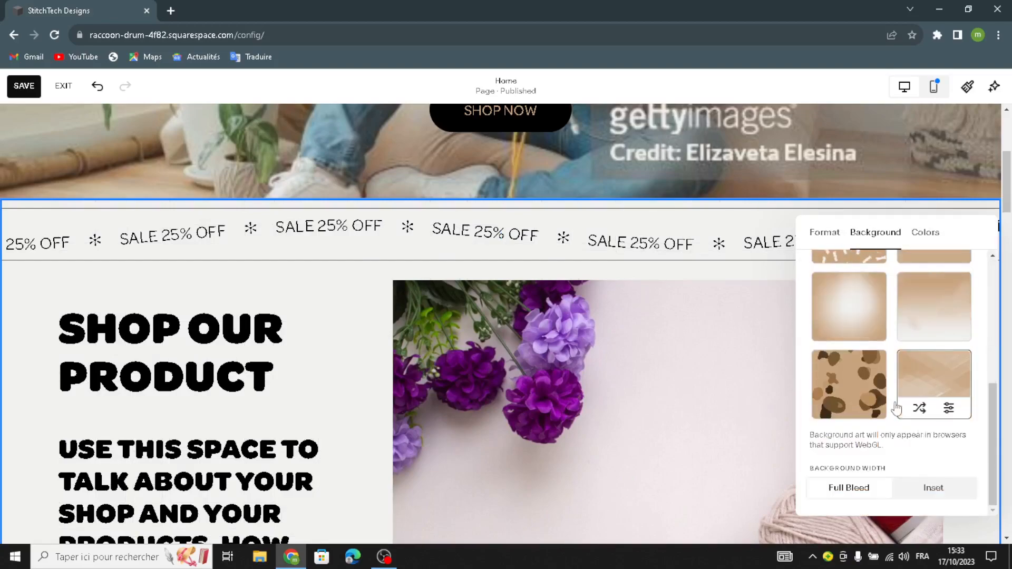
{"action": "scroll", "coordinate": [307, 288], "scroll_direction": "down", "scroll_amount": 7}
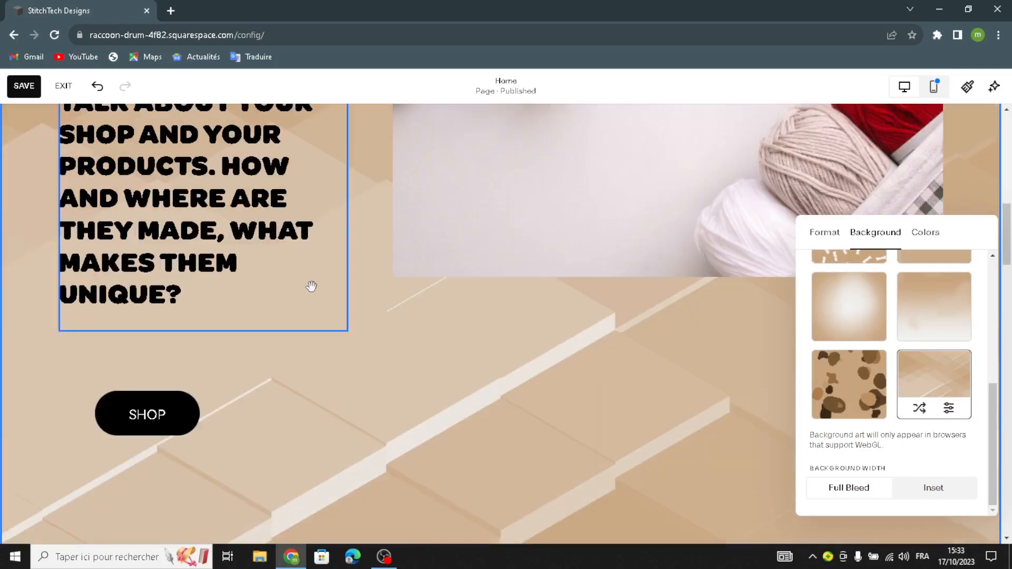
{"action": "left_click", "coordinate": [400, 394]}
- Apply the tan diagonal layered planes art as the background of the Services section
{"action": "scroll", "coordinate": [406, 379], "scroll_direction": "down", "scroll_amount": 7}
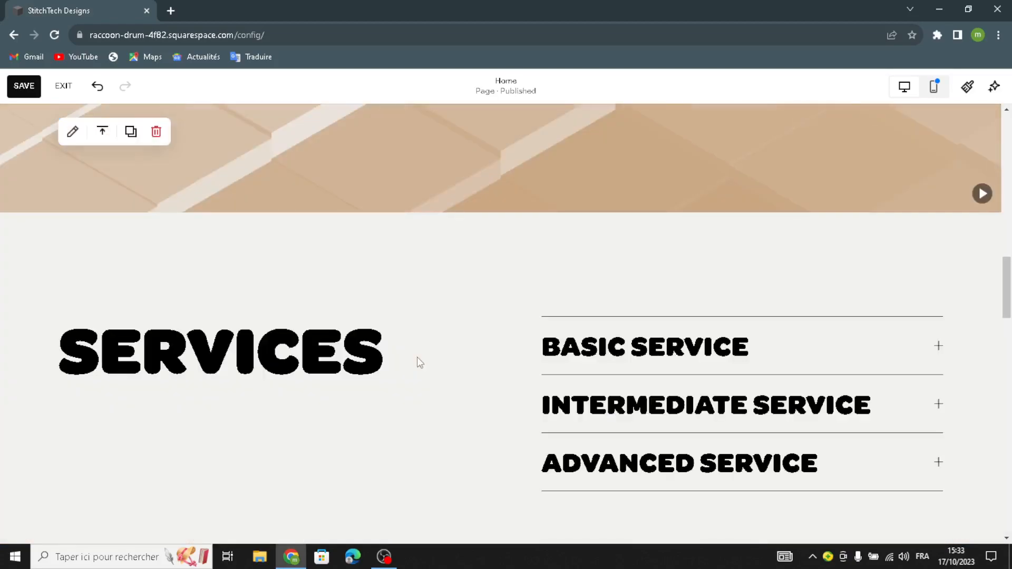
{"action": "left_click", "coordinate": [436, 343]}
{"action": "left_click", "coordinate": [460, 285]}
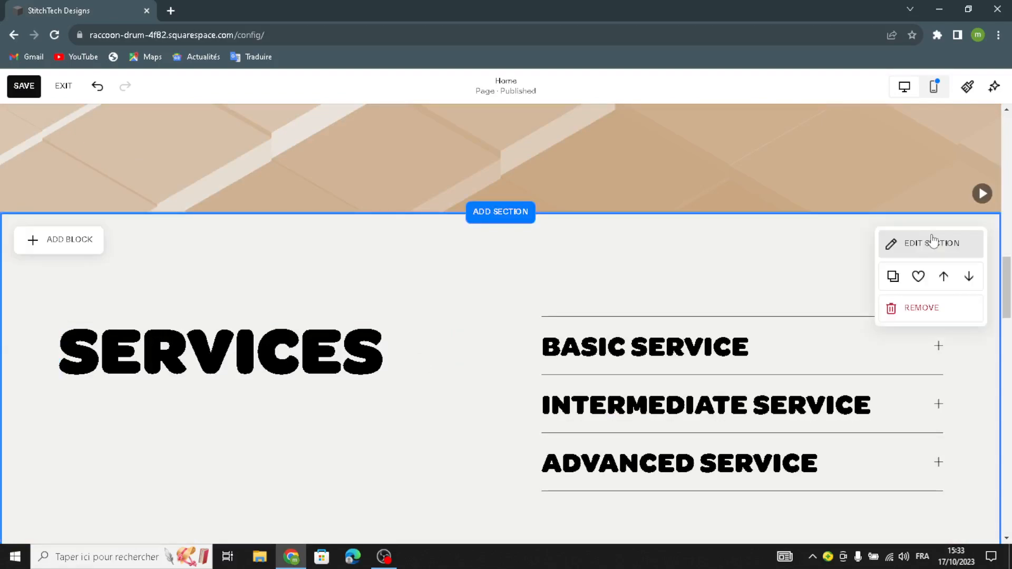
{"action": "left_click", "coordinate": [933, 241]}
{"action": "left_click", "coordinate": [872, 234]}
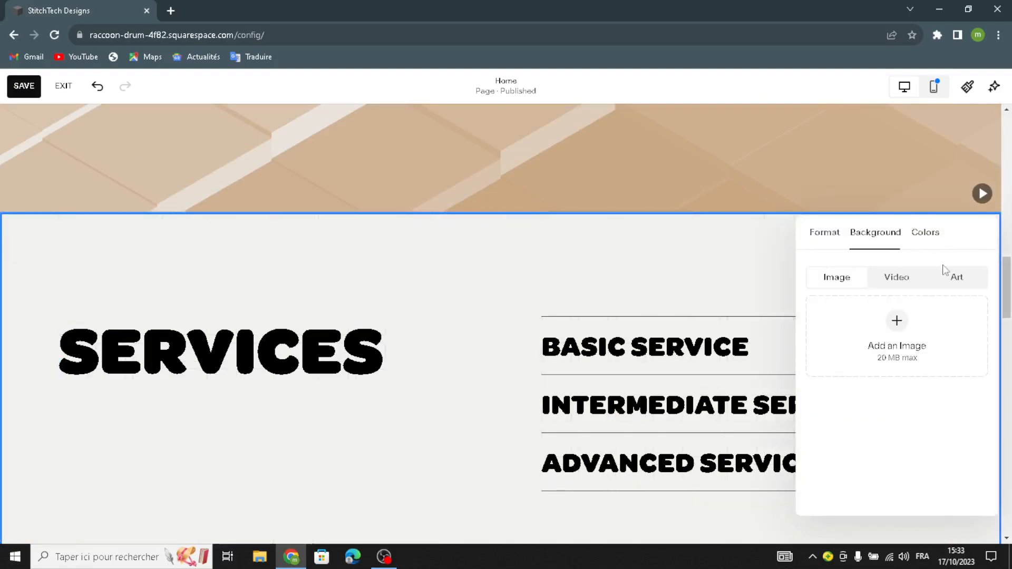
{"action": "left_click", "coordinate": [956, 276]}
{"action": "scroll", "coordinate": [916, 406], "scroll_direction": "down", "scroll_amount": 3}
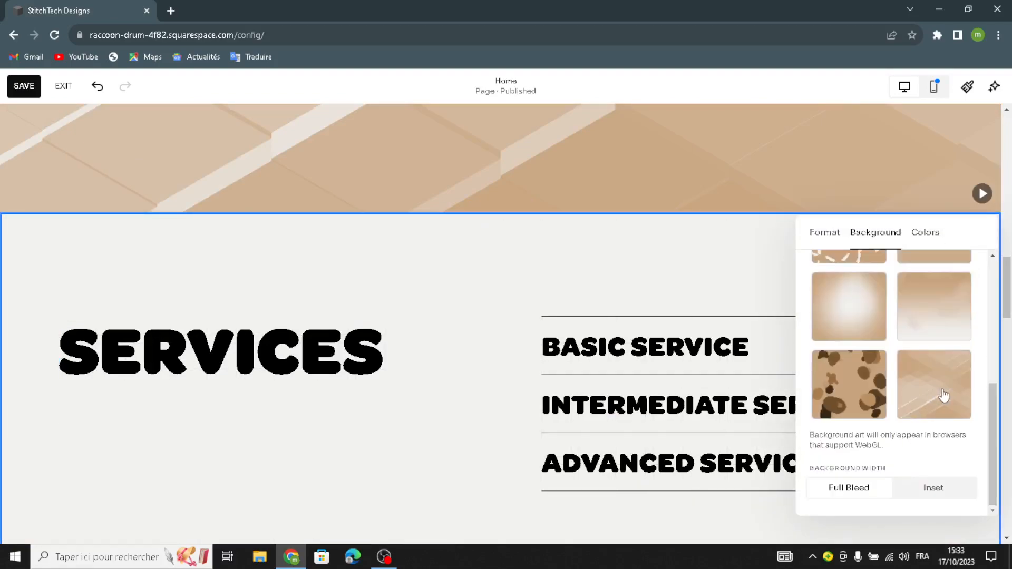
{"action": "left_click", "coordinate": [941, 395]}
- Set the background of the "Follow us on social" section to the same tan diagonal planes art
{"action": "scroll", "coordinate": [535, 375], "scroll_direction": "down", "scroll_amount": 10}
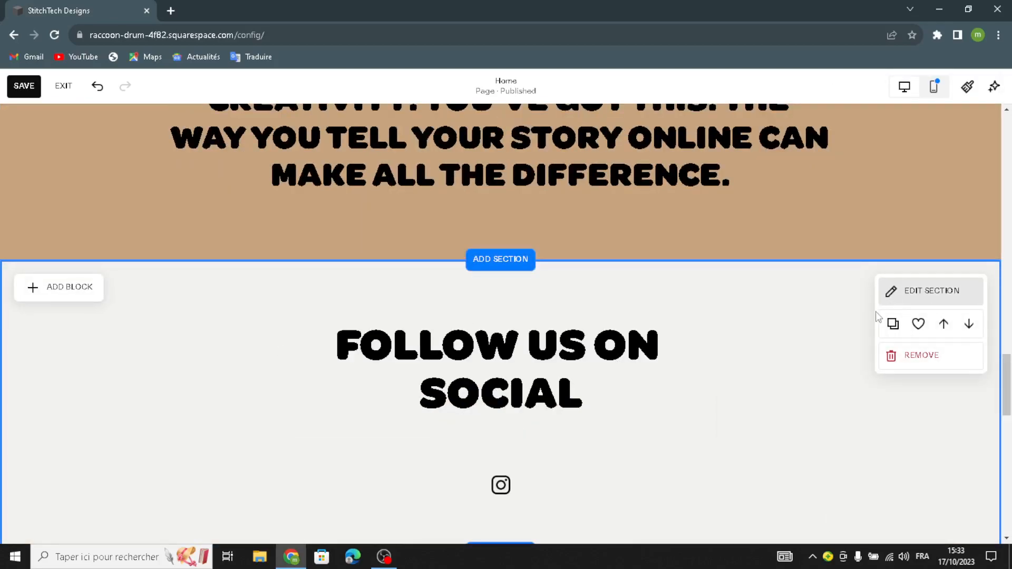
{"action": "left_click", "coordinate": [889, 292]}
{"action": "left_click", "coordinate": [887, 260]}
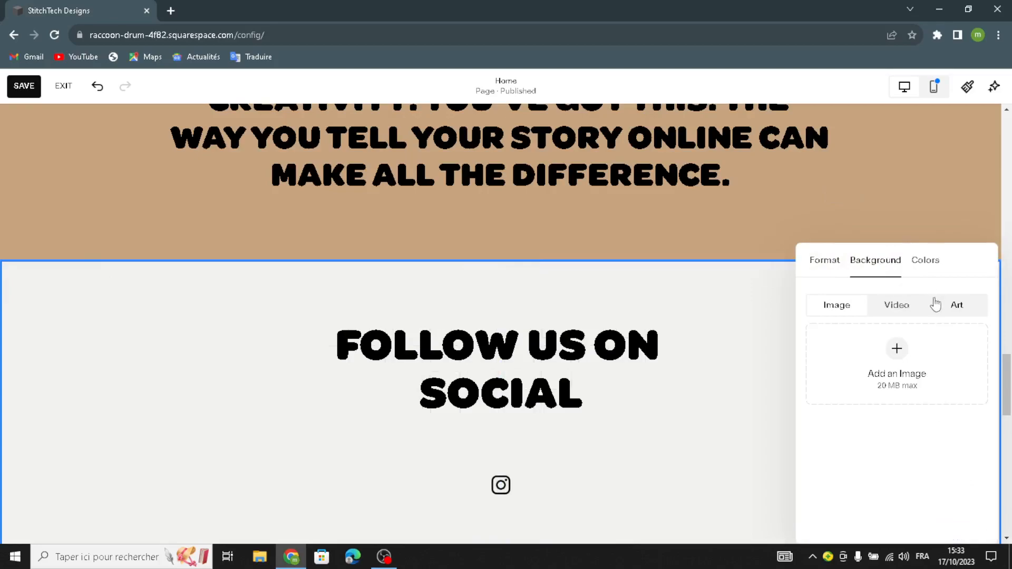
{"action": "left_click", "coordinate": [956, 305]}
{"action": "scroll", "coordinate": [922, 395], "scroll_direction": "down", "scroll_amount": 5}
{"action": "left_click", "coordinate": [925, 409]}
- Delete the green vase image beside the contact form and put a Map block in its place
{"action": "scroll", "coordinate": [369, 406], "scroll_direction": "down", "scroll_amount": 9}
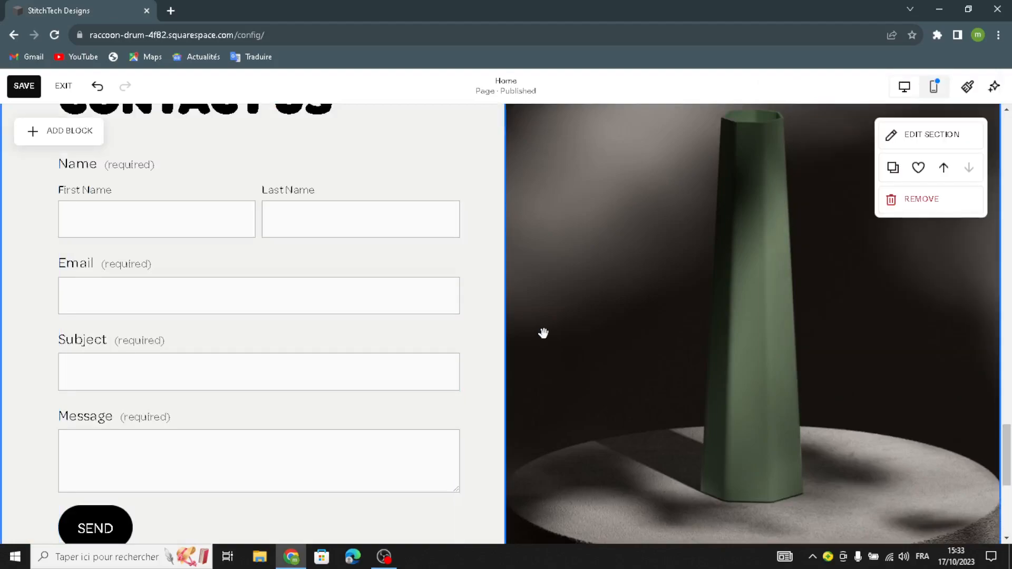
{"action": "left_click", "coordinate": [544, 333]}
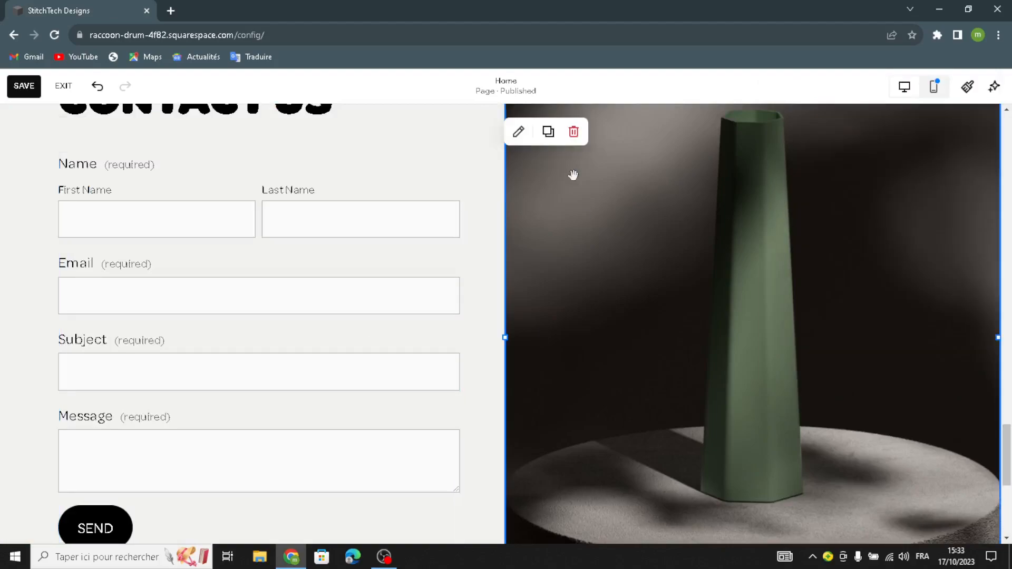
{"action": "left_click", "coordinate": [573, 132]}
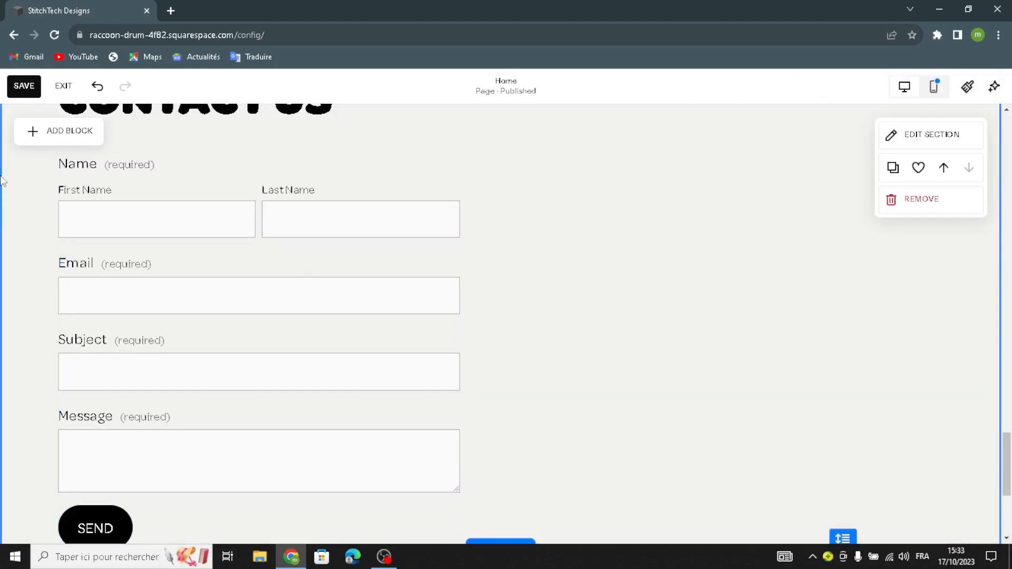
{"action": "left_click", "coordinate": [65, 129]}
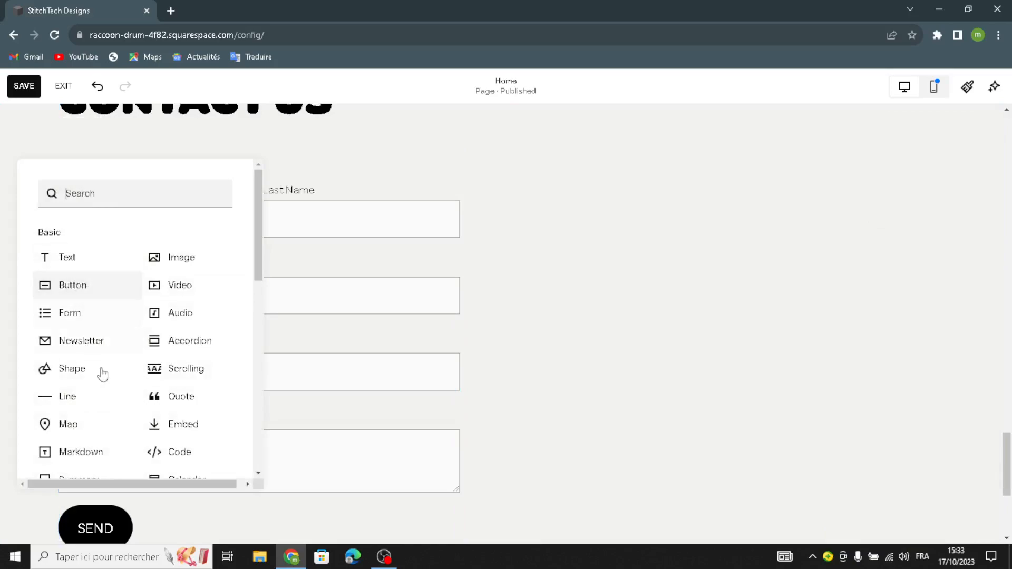
{"action": "left_click", "coordinate": [87, 427]}
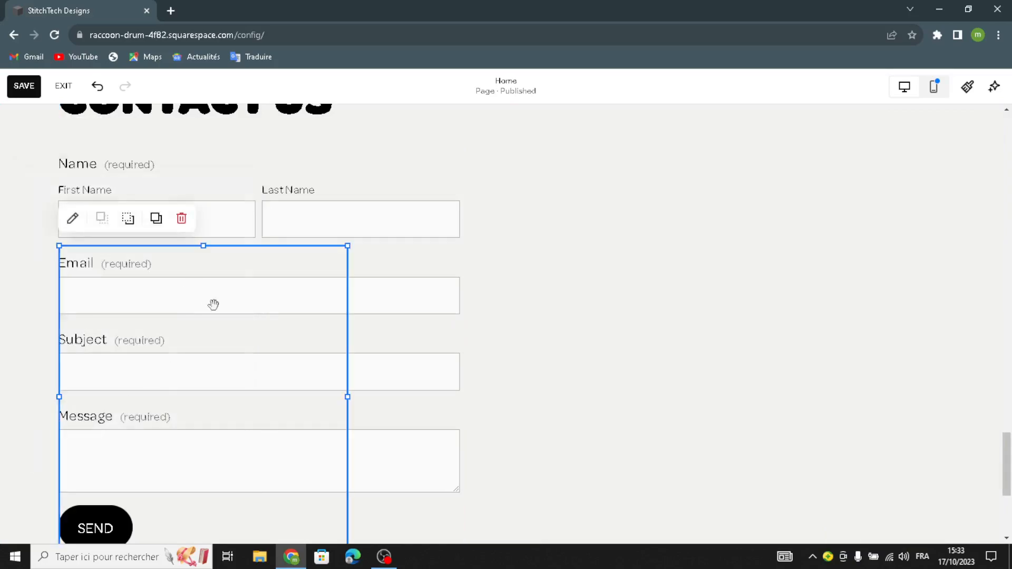
{"action": "left_click_drag", "start_coordinate": [716, 318], "coordinate": [729, 235]}
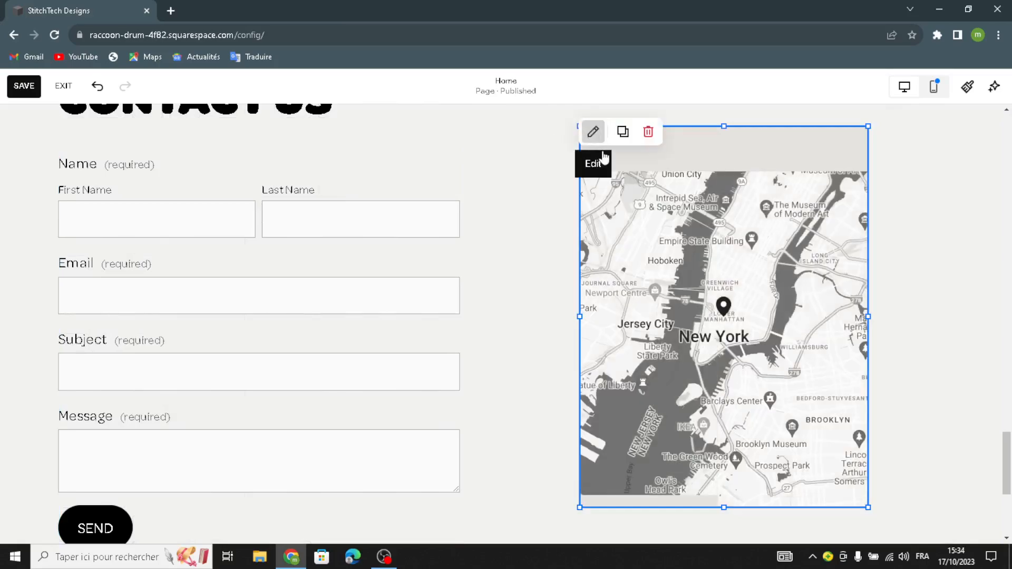
- Change the map block's design style to Dark
{"action": "left_click", "coordinate": [593, 132]}
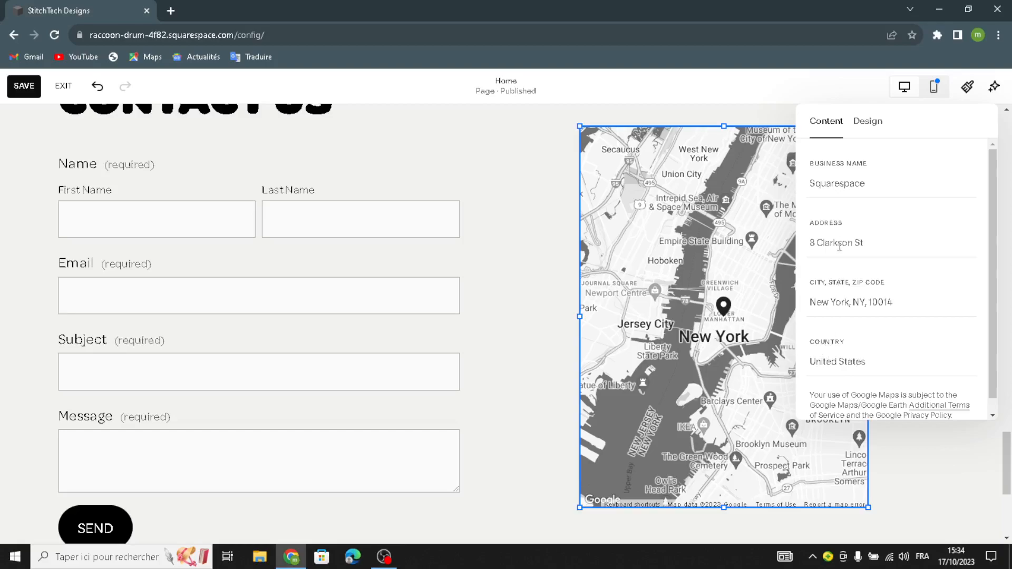
{"action": "left_click", "coordinate": [855, 126]}
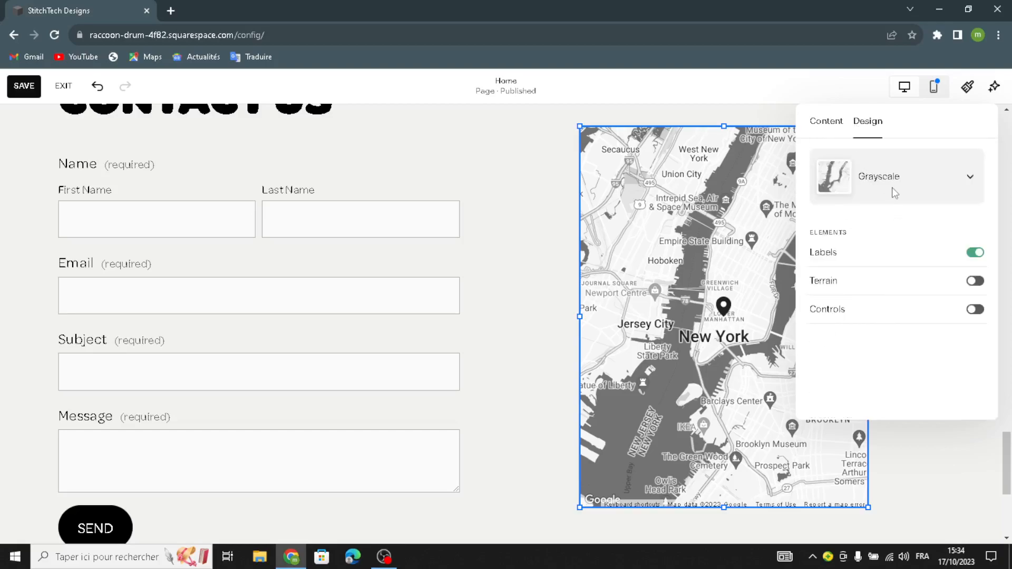
{"action": "left_click", "coordinate": [894, 193]}
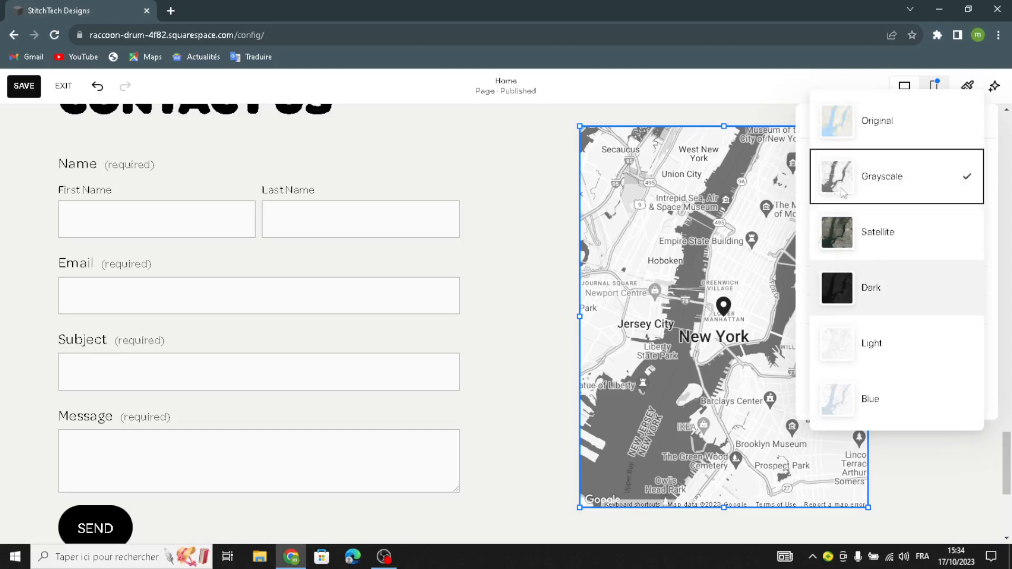
{"action": "left_click", "coordinate": [870, 287]}
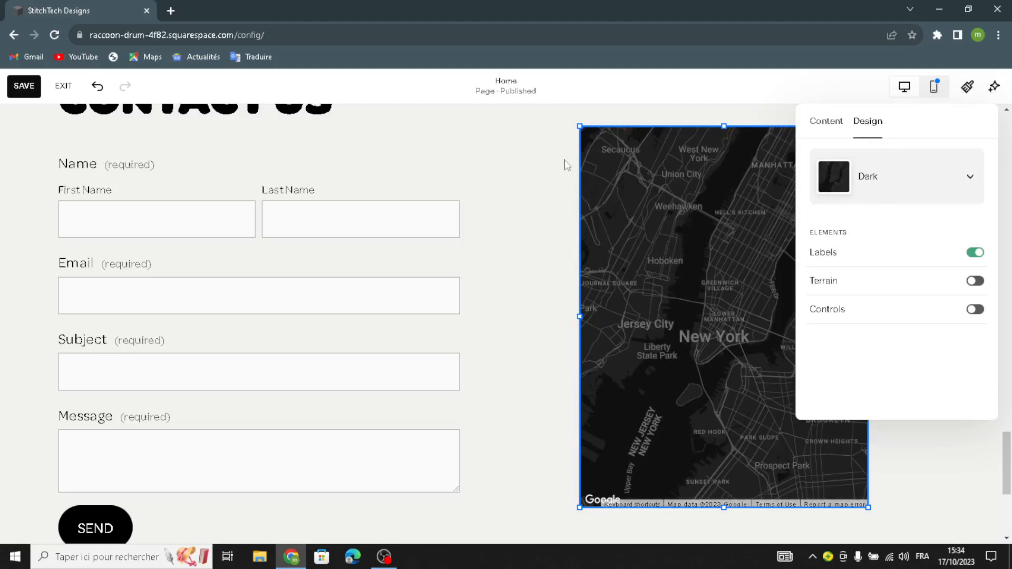
{"action": "left_click", "coordinate": [570, 166]}
- Enlarge the map to fill the space beside the contact form, from the section's top edge down to the form's bottom edge
{"action": "scroll", "coordinate": [561, 169], "scroll_direction": "up", "scroll_amount": 2}
{"action": "left_click", "coordinate": [579, 254]}
{"action": "left_click_drag", "start_coordinate": [577, 254], "coordinate": [496, 181]}
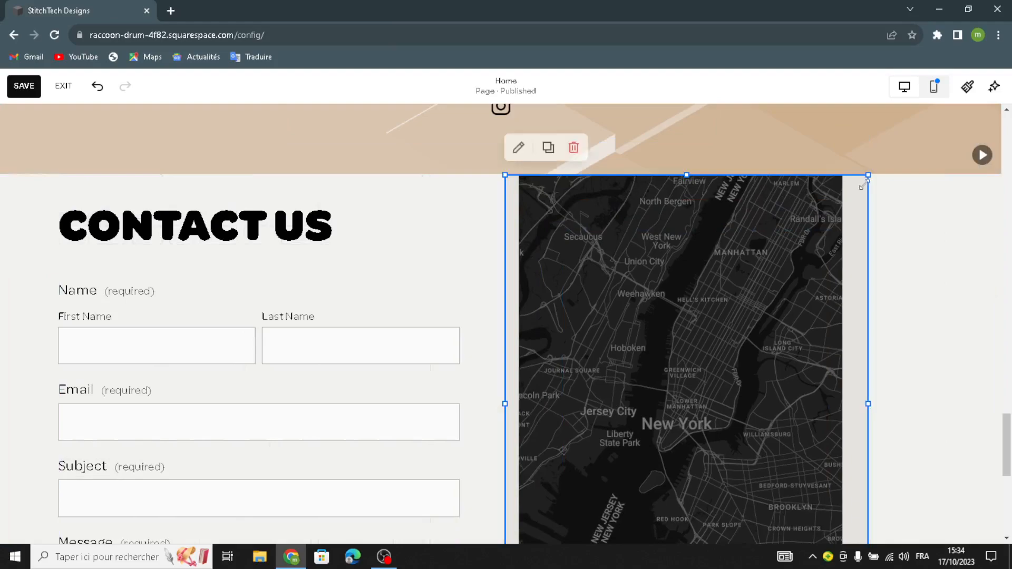
{"action": "left_click_drag", "start_coordinate": [868, 175], "coordinate": [915, 210]}
{"action": "scroll", "coordinate": [860, 269], "scroll_direction": "down", "scroll_amount": 1}
{"action": "scroll", "coordinate": [860, 270], "scroll_direction": "down", "scroll_amount": 3}
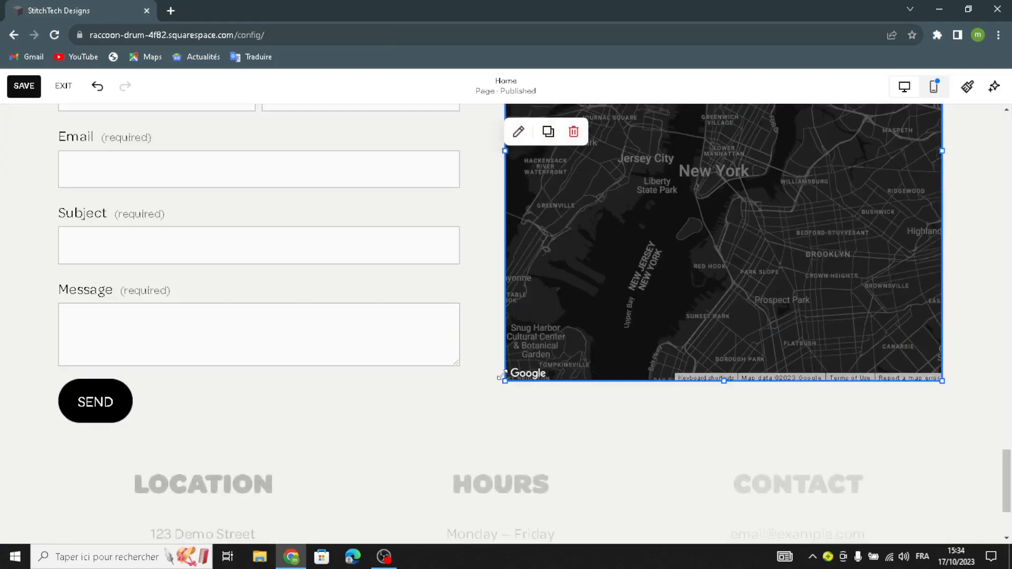
{"action": "left_click_drag", "start_coordinate": [505, 379], "coordinate": [502, 434]}
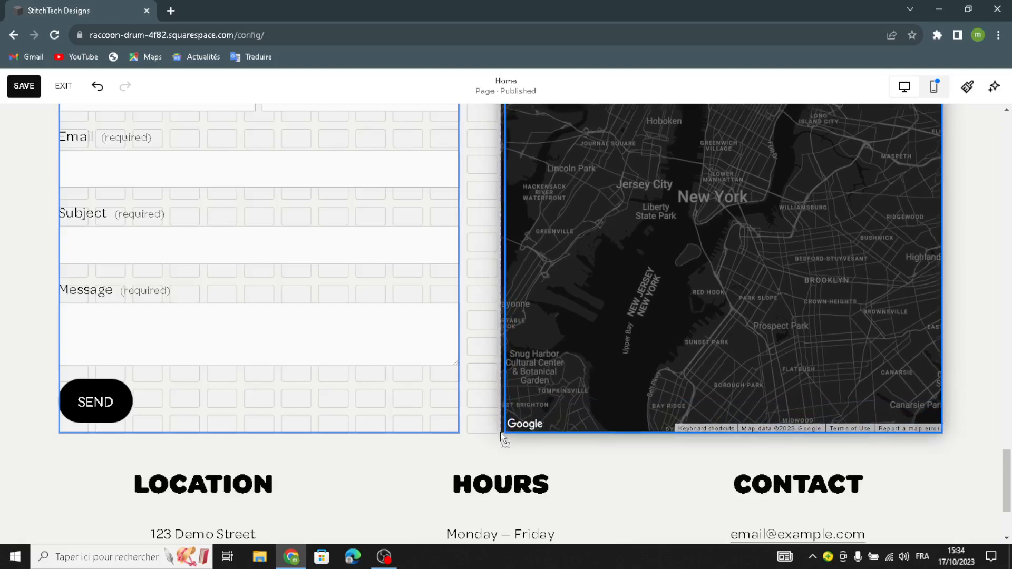
{"action": "scroll", "coordinate": [520, 352], "scroll_direction": "up", "scroll_amount": 6}
{"action": "scroll", "coordinate": [671, 311], "scroll_direction": "down", "scroll_amount": 4}
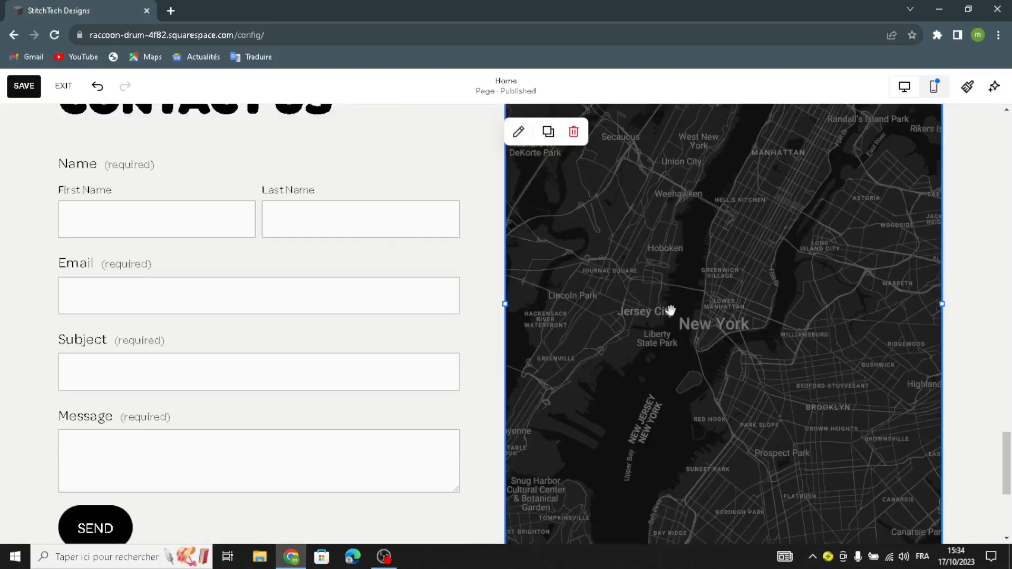
- Apply the tan diagonal planes background art to the "Contact us" section
{"action": "left_click", "coordinate": [959, 283]}
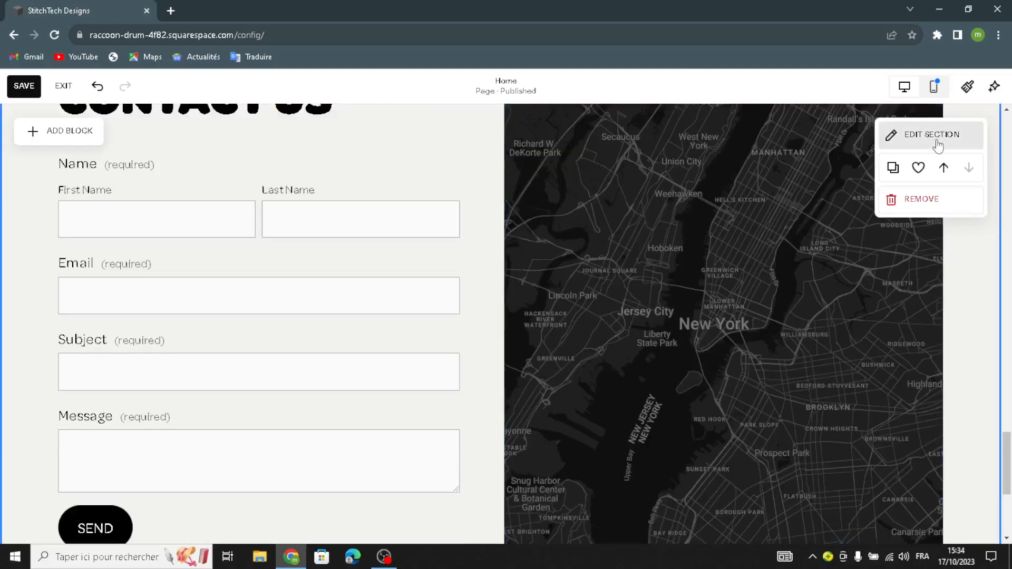
{"action": "left_click", "coordinate": [935, 144]}
{"action": "left_click", "coordinate": [895, 179]}
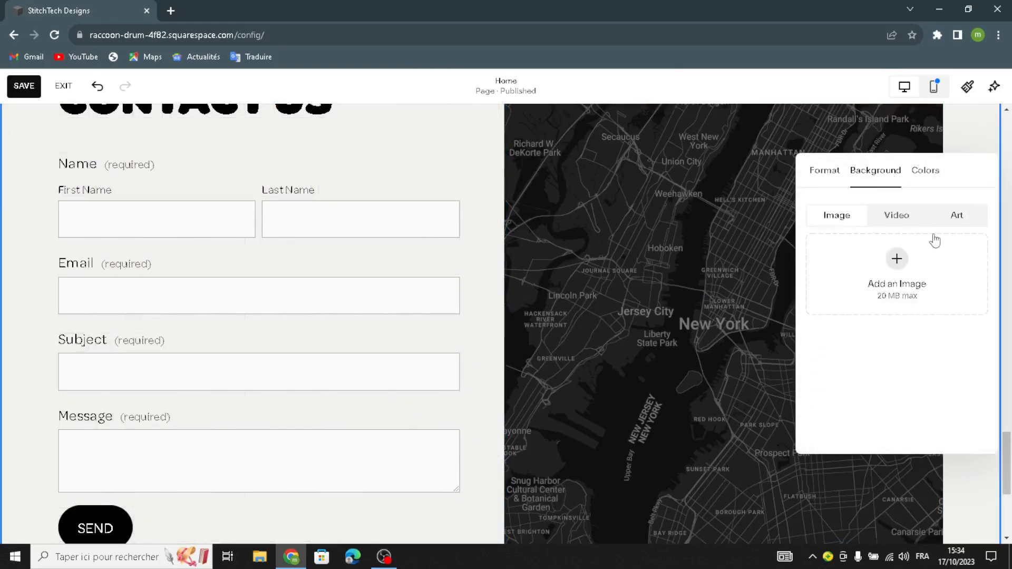
{"action": "left_click", "coordinate": [957, 215]}
{"action": "scroll", "coordinate": [917, 295], "scroll_direction": "down", "scroll_amount": 5}
{"action": "left_click", "coordinate": [934, 316]}
{"action": "scroll", "coordinate": [63, 227], "scroll_direction": "down", "scroll_amount": 5}
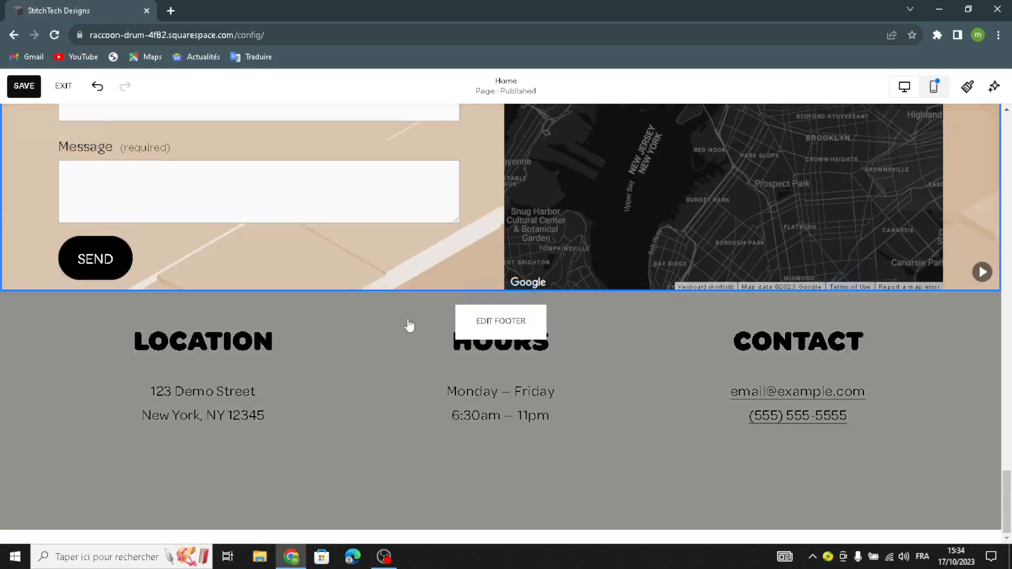
- Edit the site footer and set its background to the tan diagonal planes art
{"action": "left_click", "coordinate": [491, 320]}
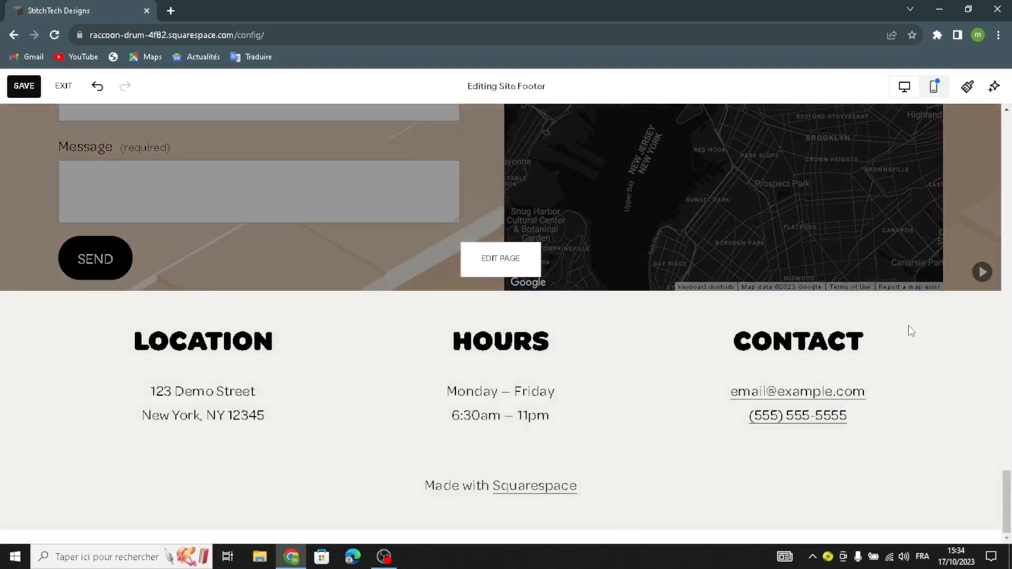
{"action": "mouse_move", "coordinate": [693, 350]}
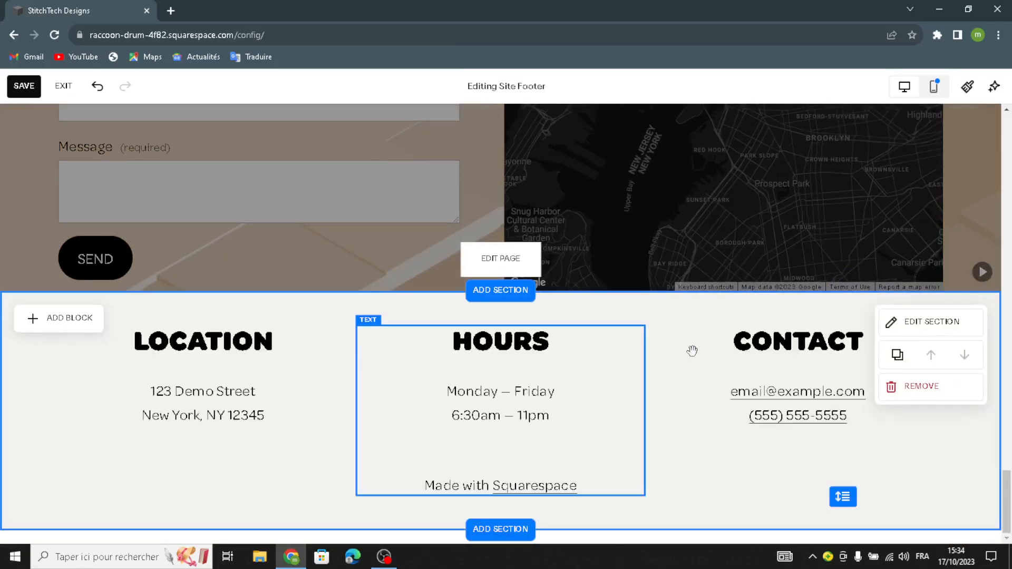
{"action": "left_click", "coordinate": [912, 331]}
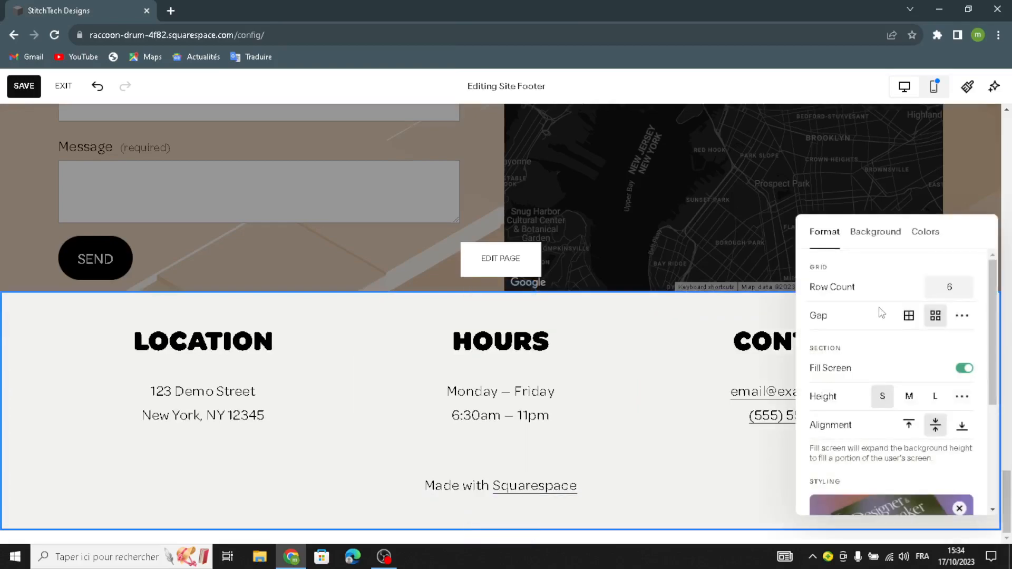
{"action": "left_click", "coordinate": [886, 240]}
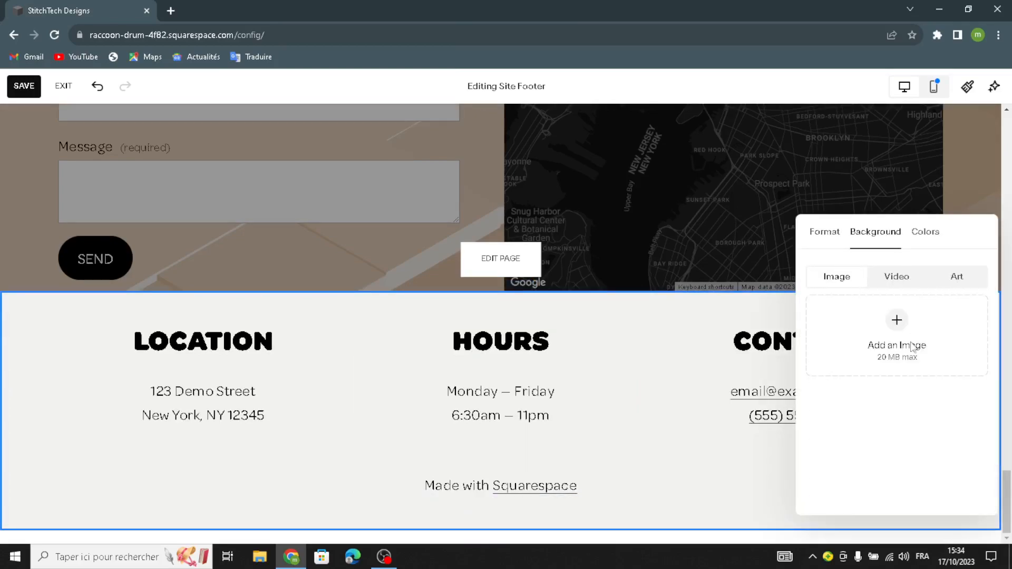
{"action": "left_click", "coordinate": [956, 277]}
{"action": "scroll", "coordinate": [910, 361], "scroll_direction": "down", "scroll_amount": 5}
{"action": "left_click", "coordinate": [922, 381]}
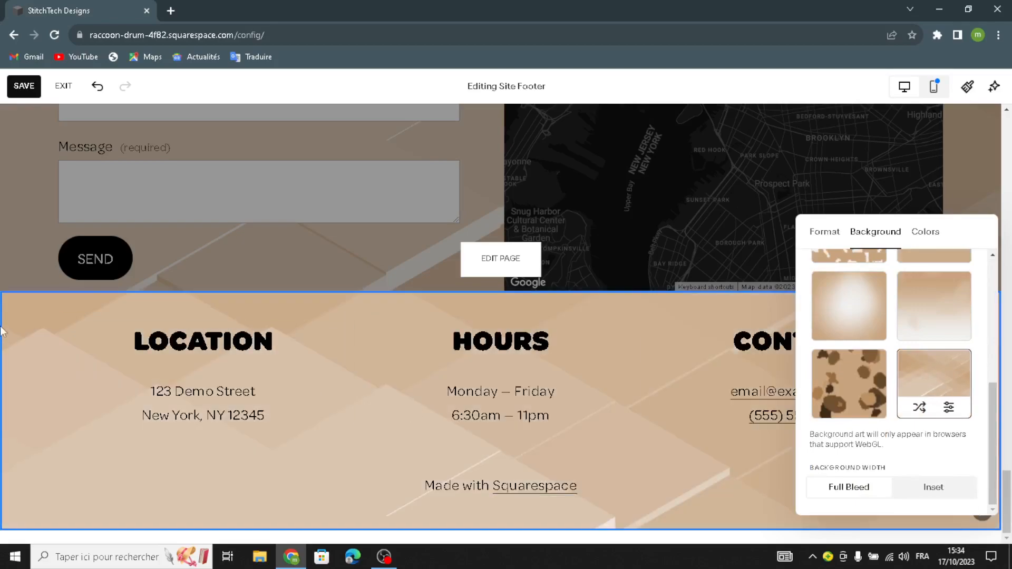
{"action": "left_click", "coordinate": [99, 364]}
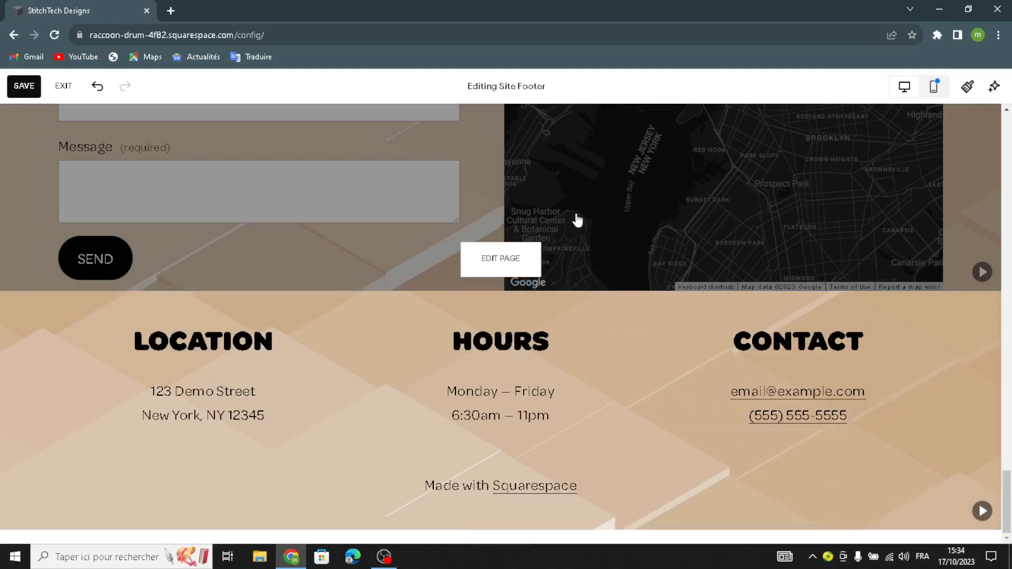
{"action": "scroll", "coordinate": [577, 220], "scroll_direction": "up", "scroll_amount": 20}
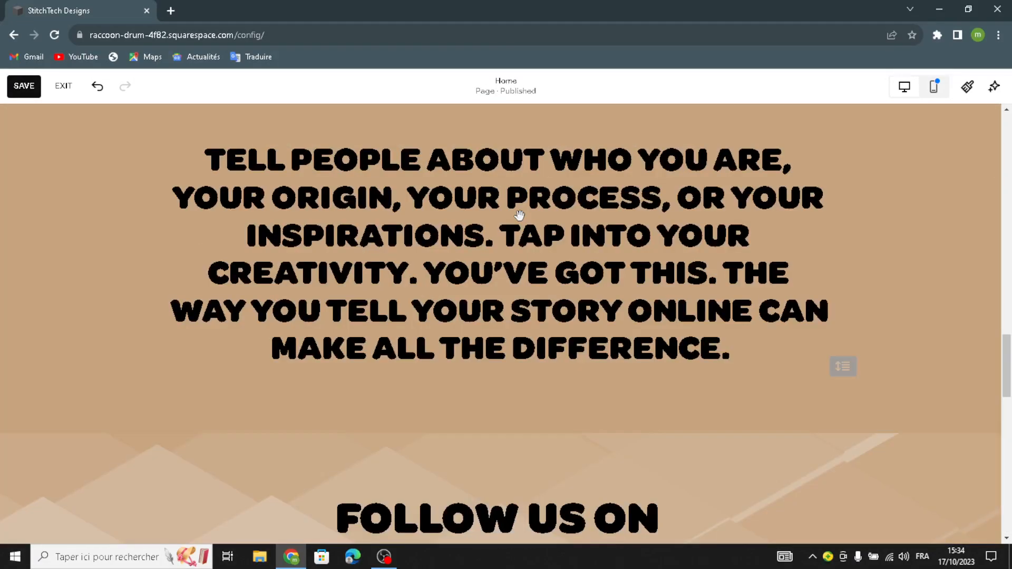
{"action": "scroll", "coordinate": [495, 234], "scroll_direction": "up", "scroll_amount": 10}
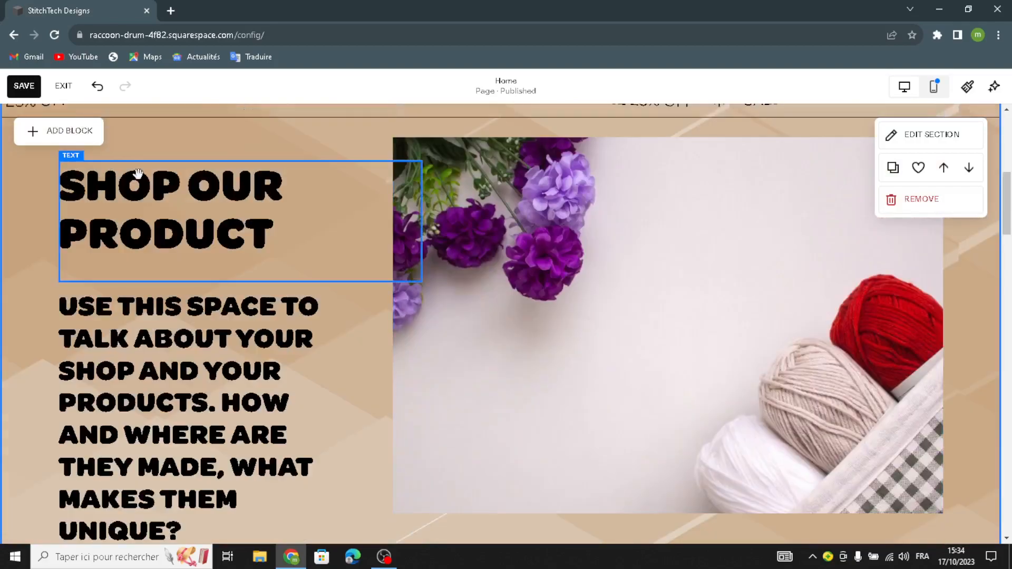
{"action": "scroll", "coordinate": [64, 134], "scroll_direction": "up", "scroll_amount": 8}
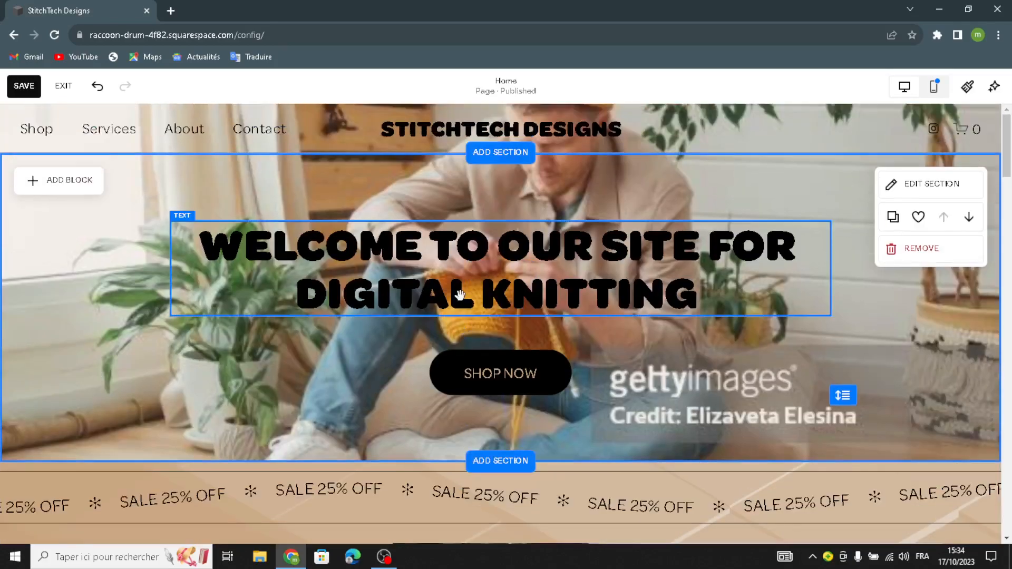
{"action": "scroll", "coordinate": [460, 295], "scroll_direction": "down", "scroll_amount": 10}
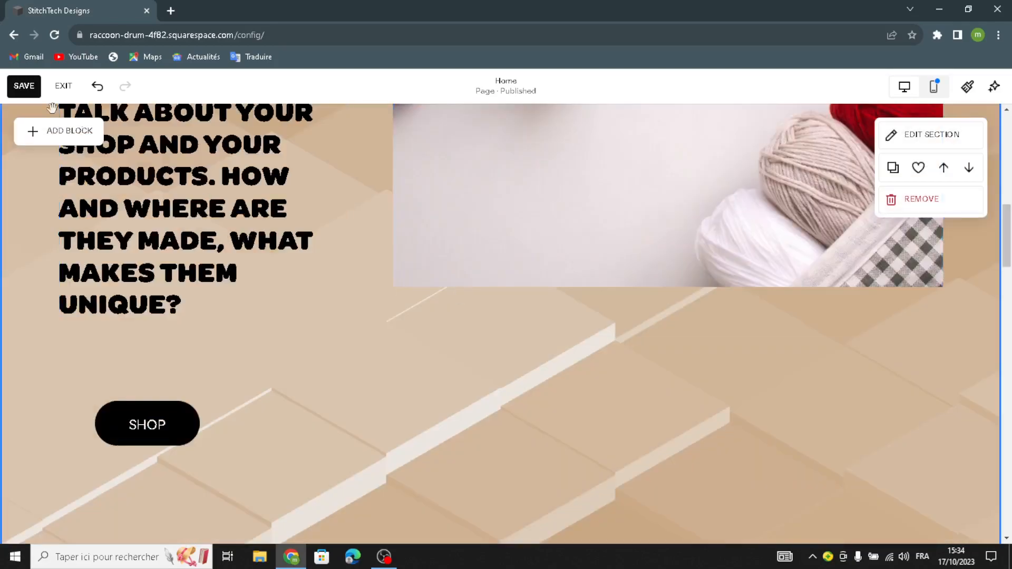